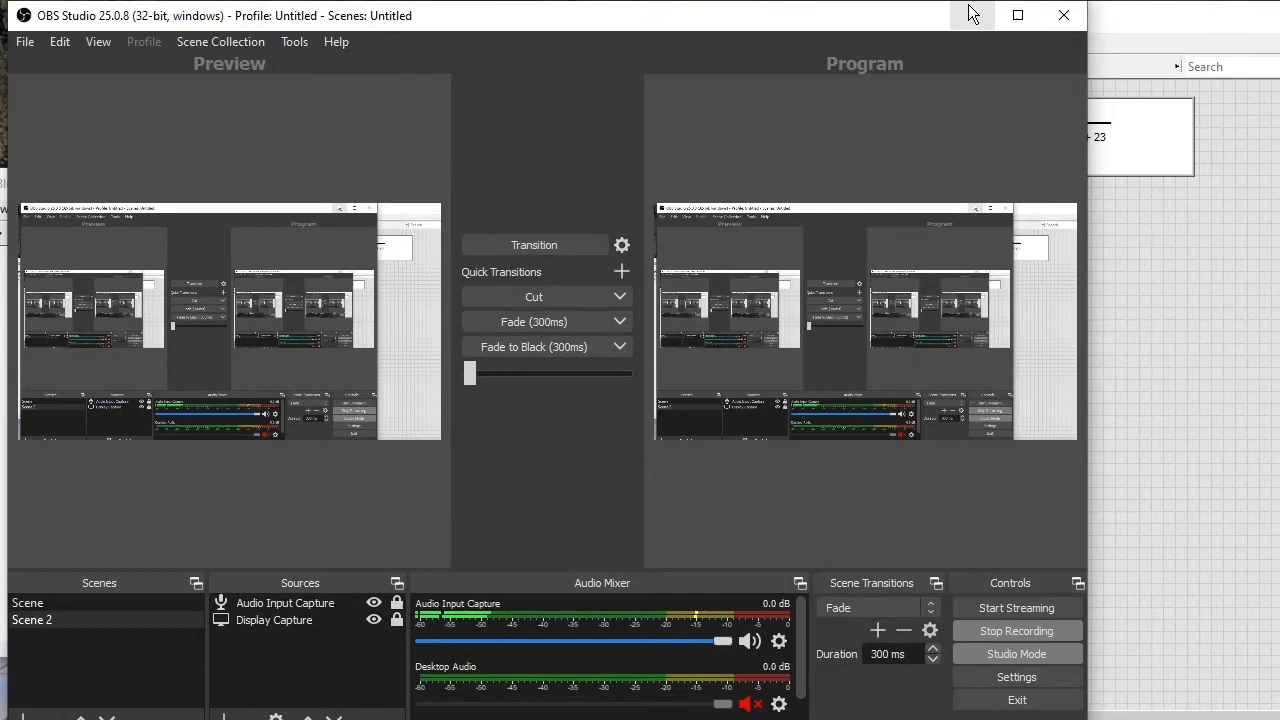
# Step: Minimize OBS and pick up CD Bode.vi from Control & Simulation > Frequency Response
pyautogui.click(968, 10)
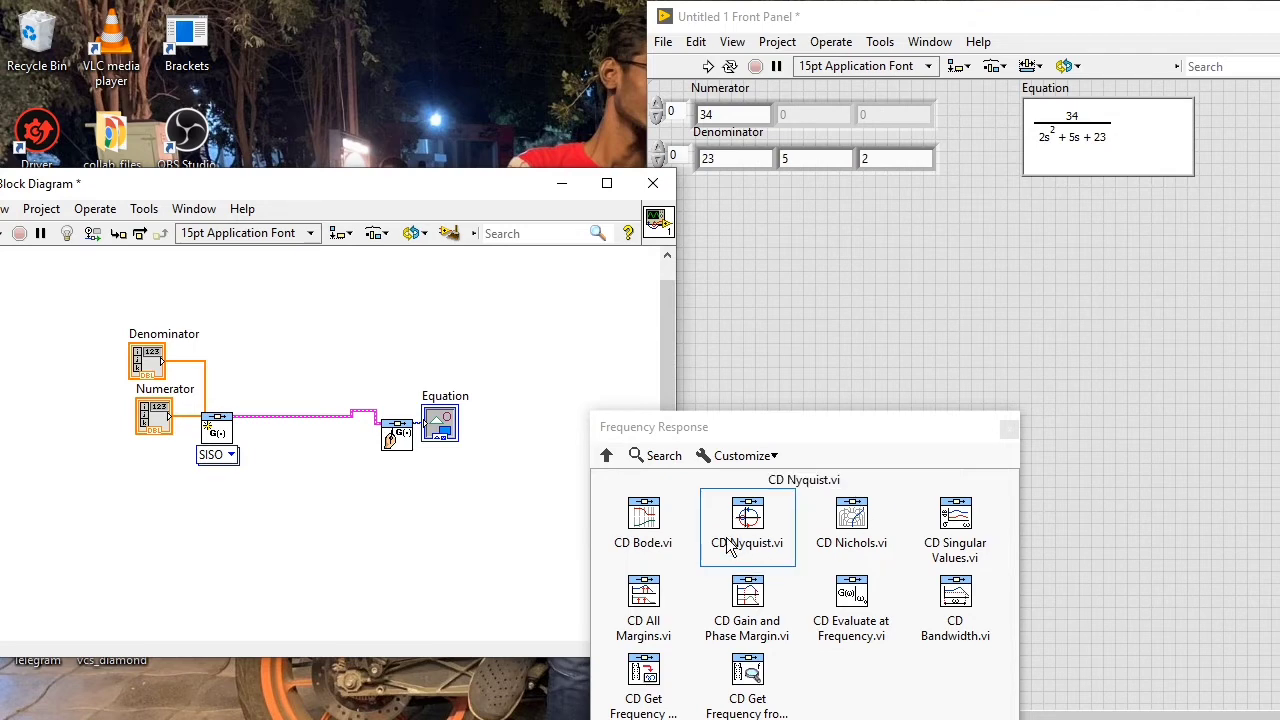
pyautogui.click(606, 450)
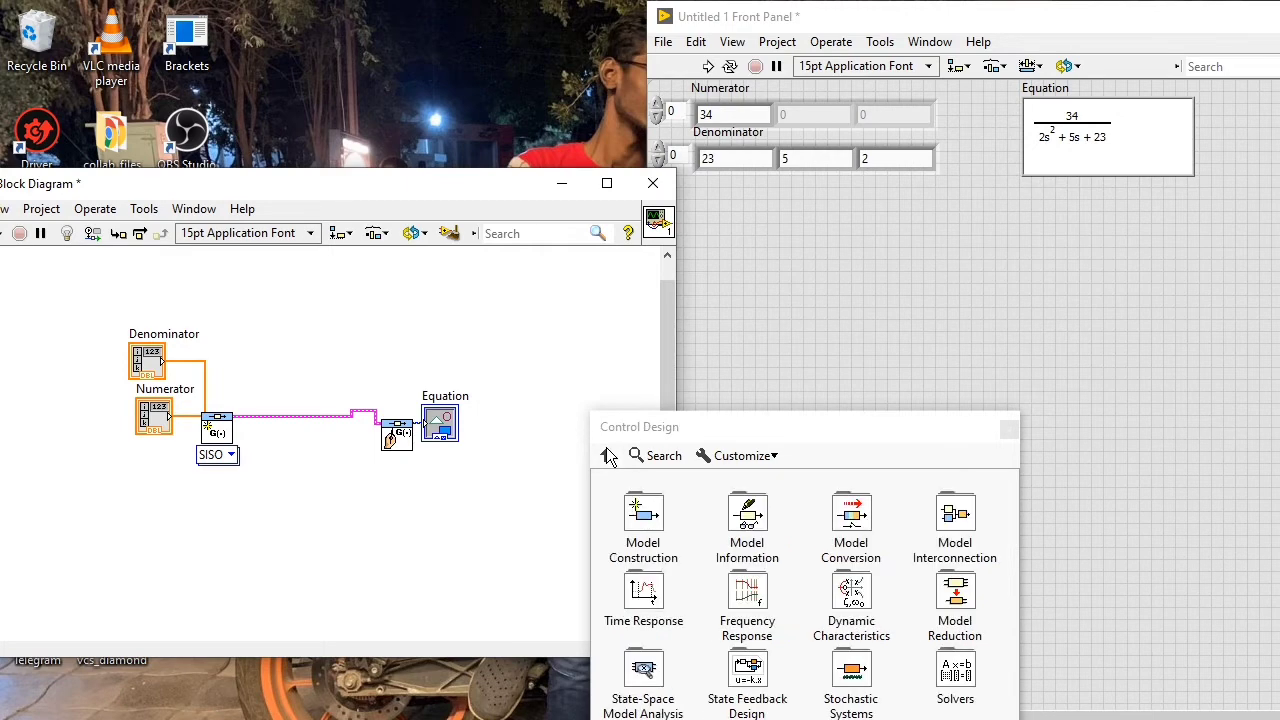
pyautogui.click(606, 452)
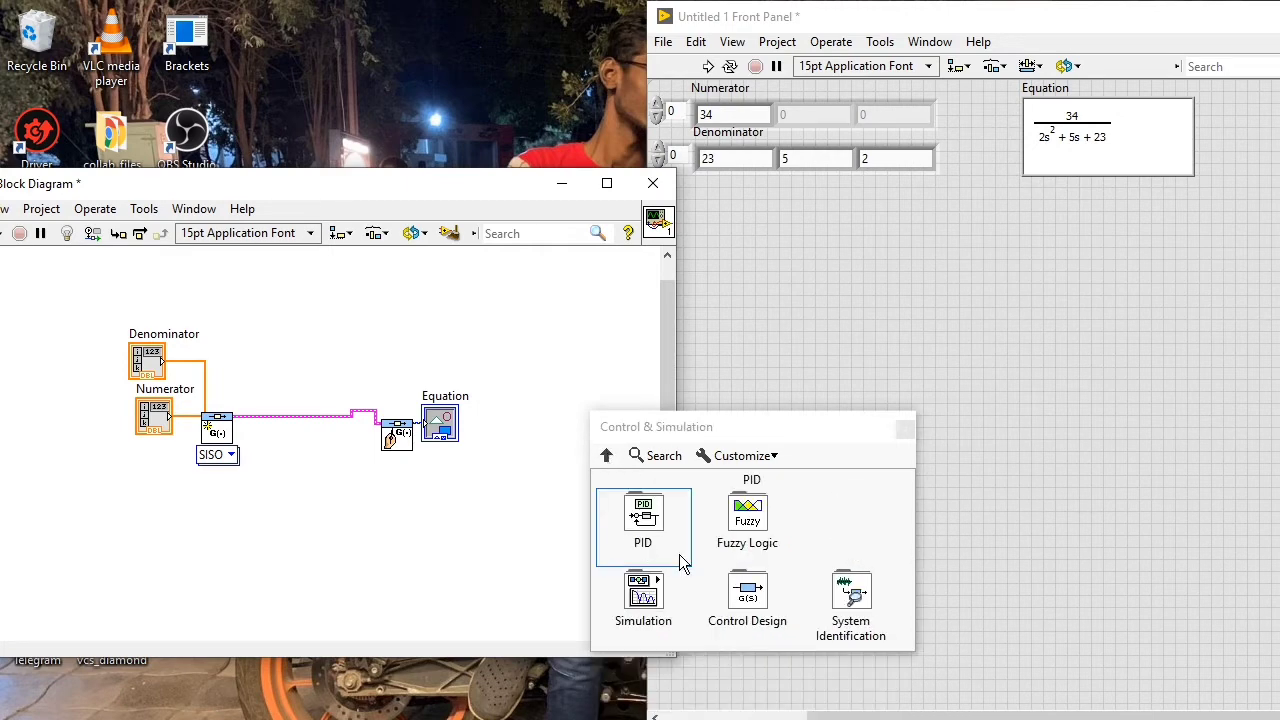
pyautogui.doubleClick(745, 615)
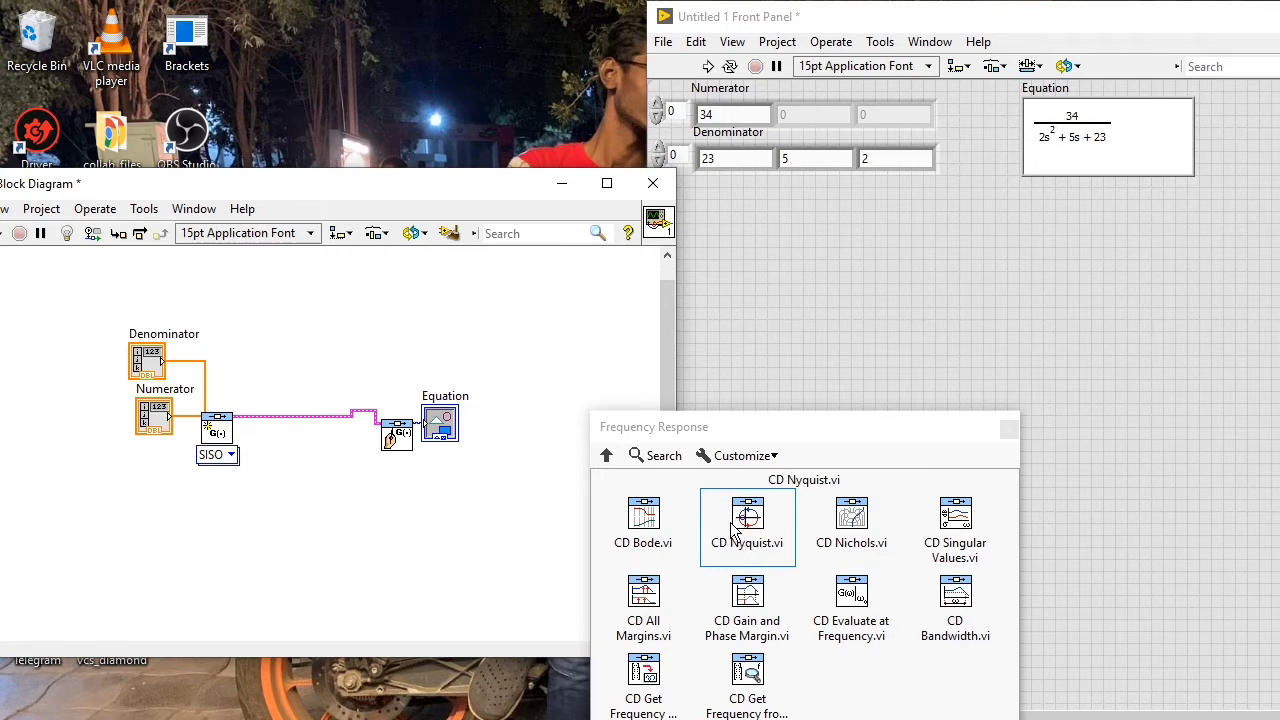
pyautogui.click(655, 520)
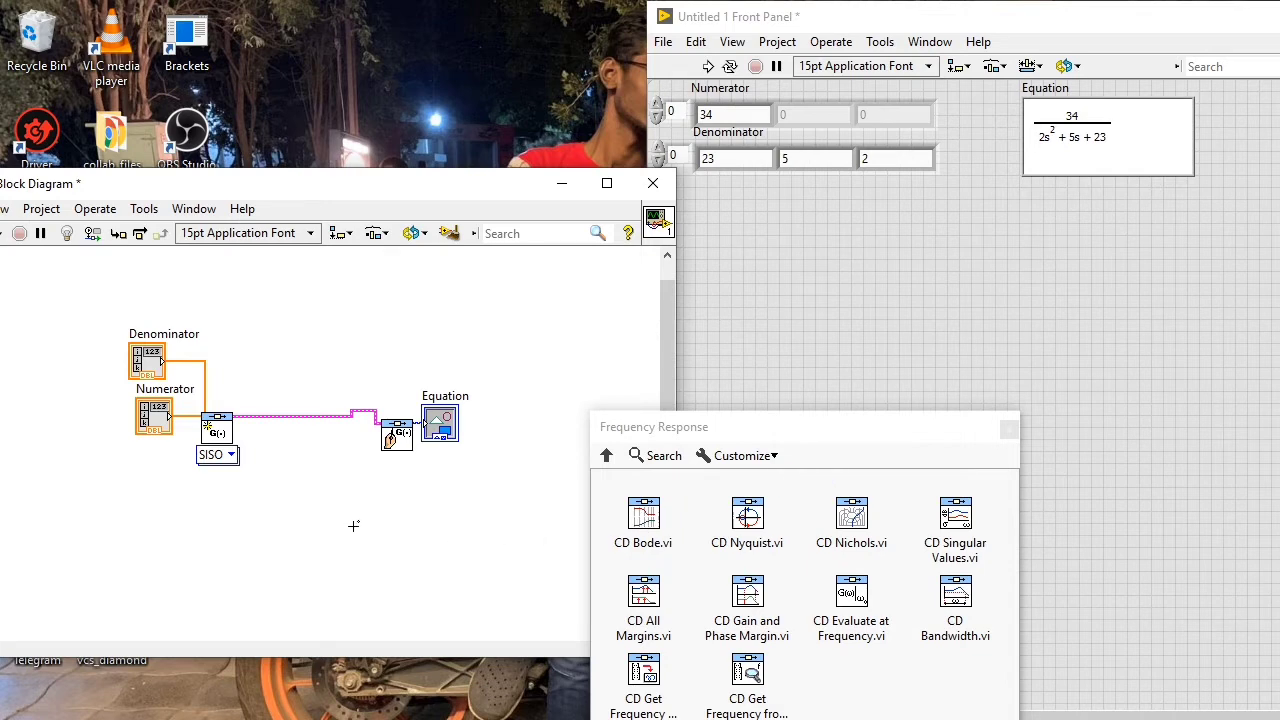
pyautogui.click(665, 512)
# Step: Drop CD Bode.vi on the diagram and branch-wire the Transfer Function Model output into it
pyautogui.click(338, 498)
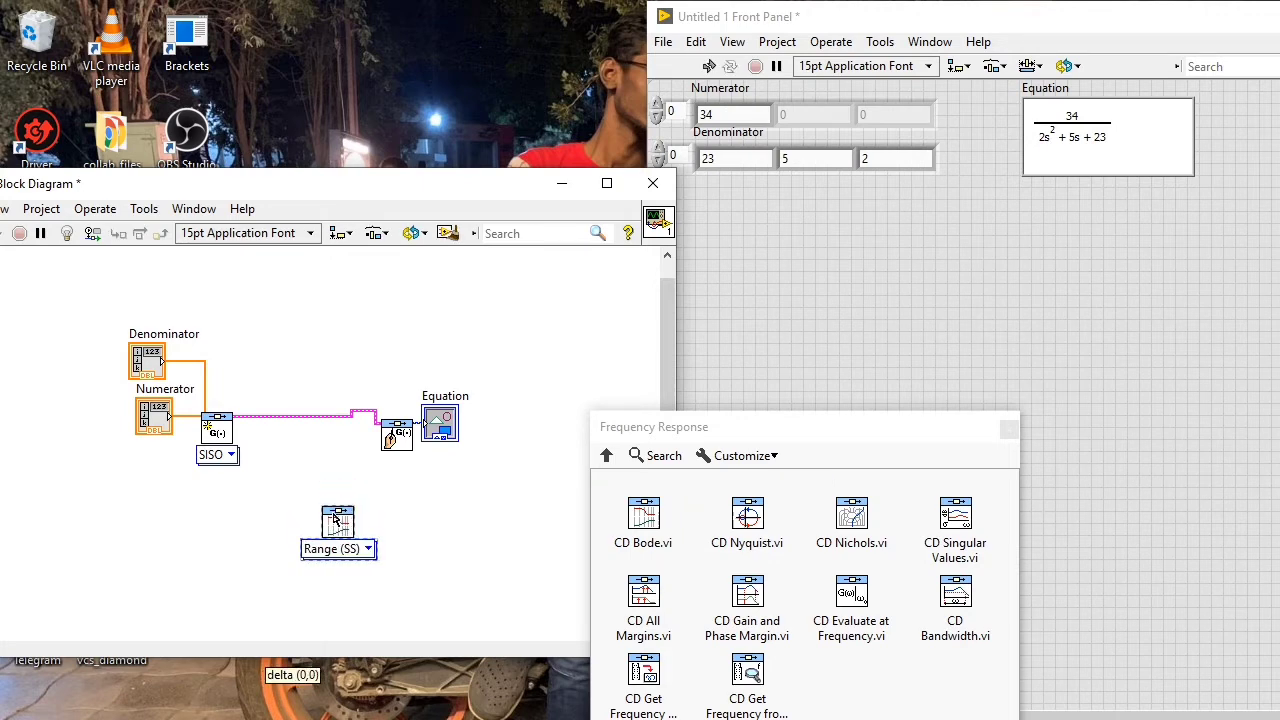
pyautogui.click(302, 416)
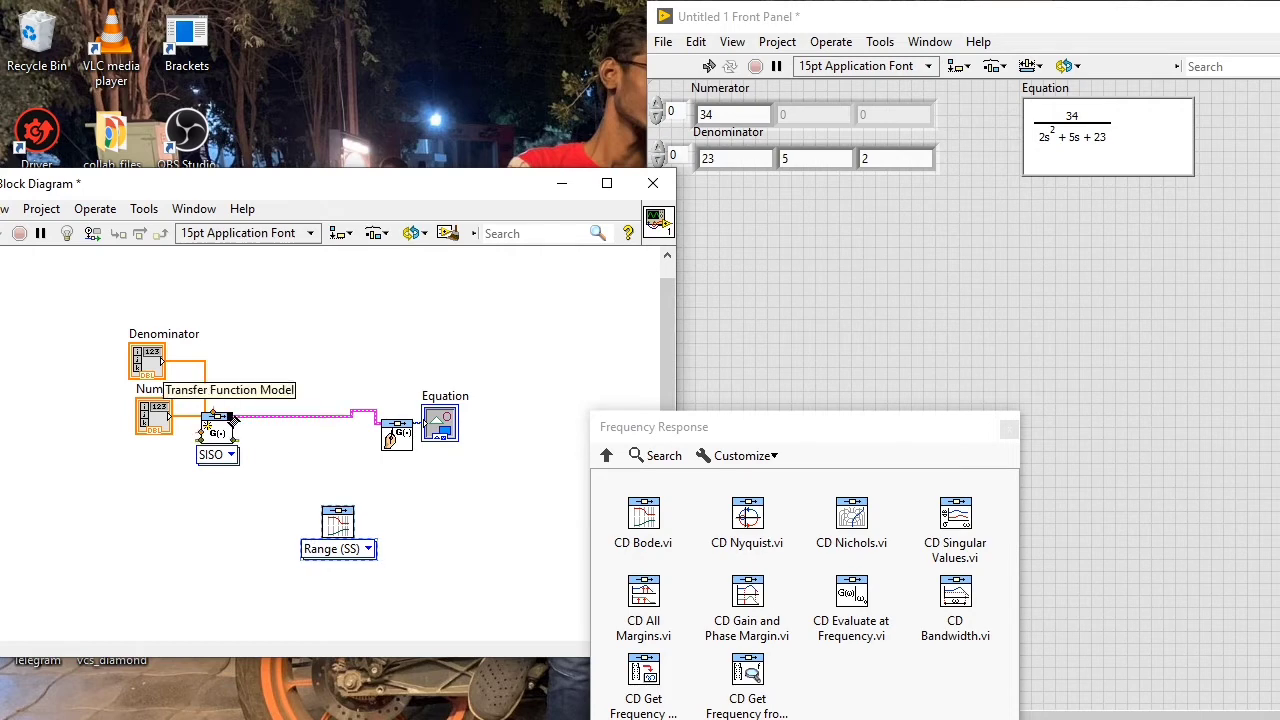
pyautogui.press('Delete')
pyautogui.hotkey('ctrl', 'z')
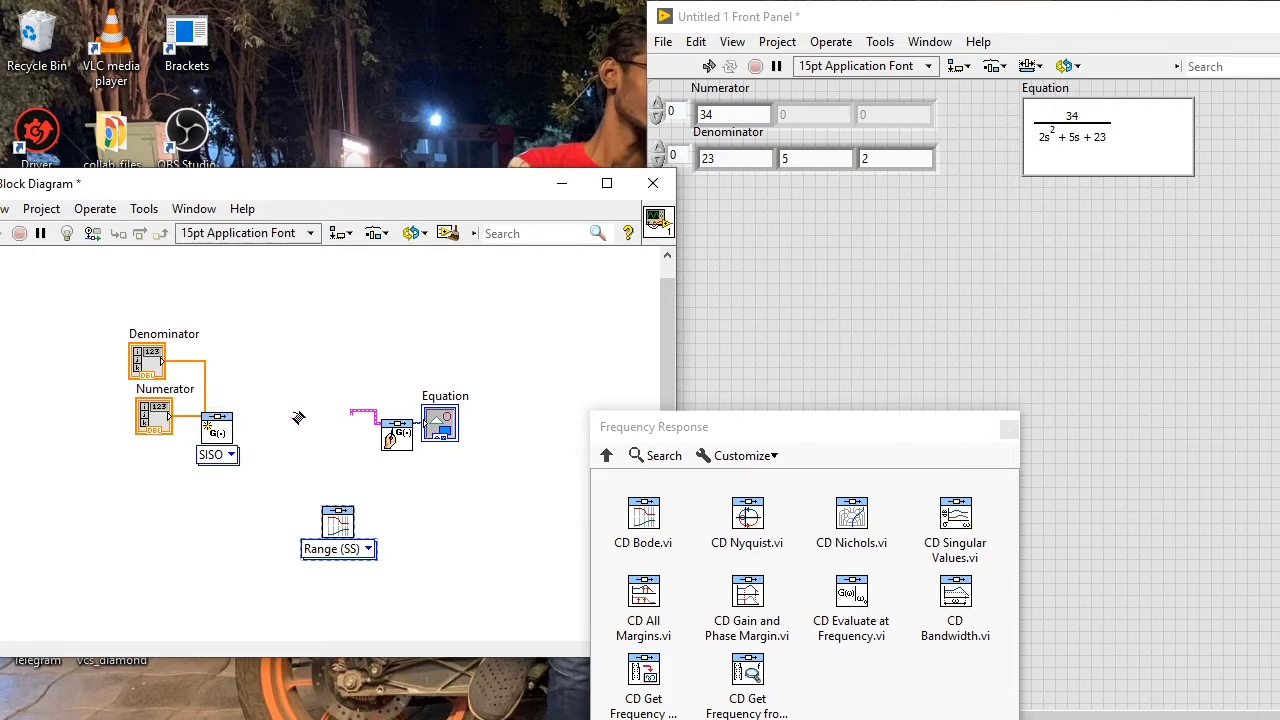
pyautogui.click(293, 416)
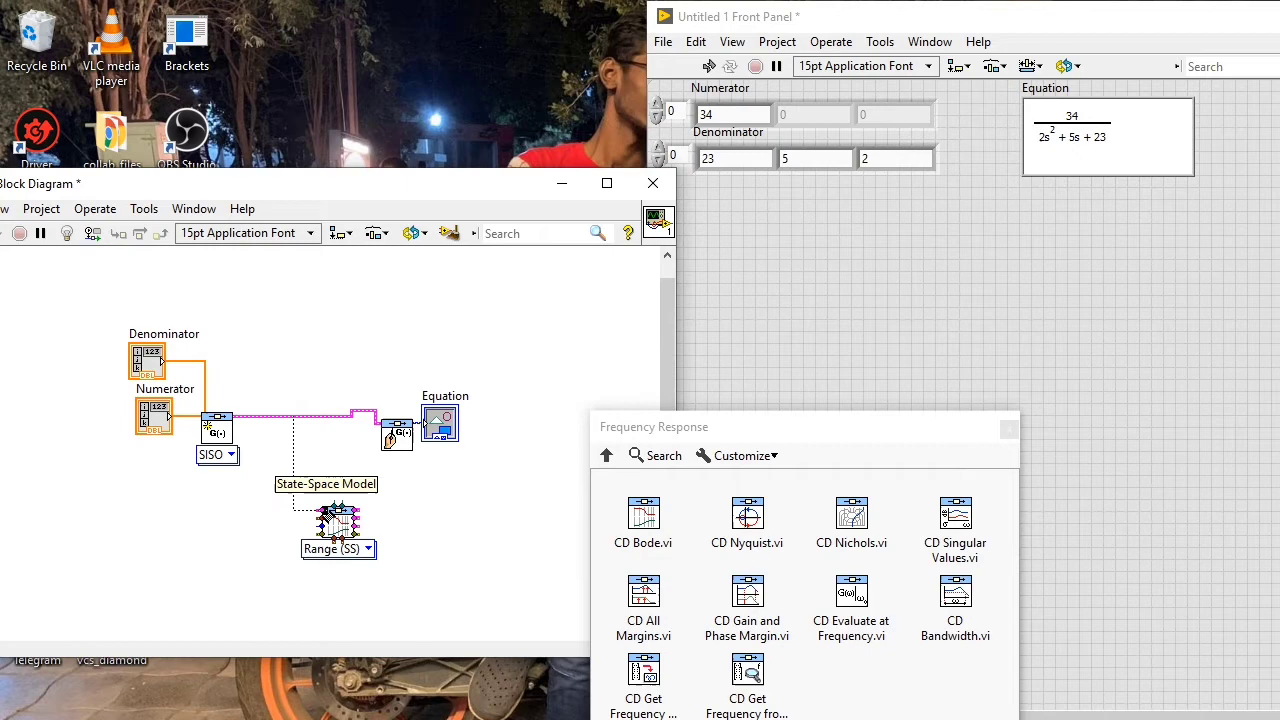
pyautogui.click(323, 513)
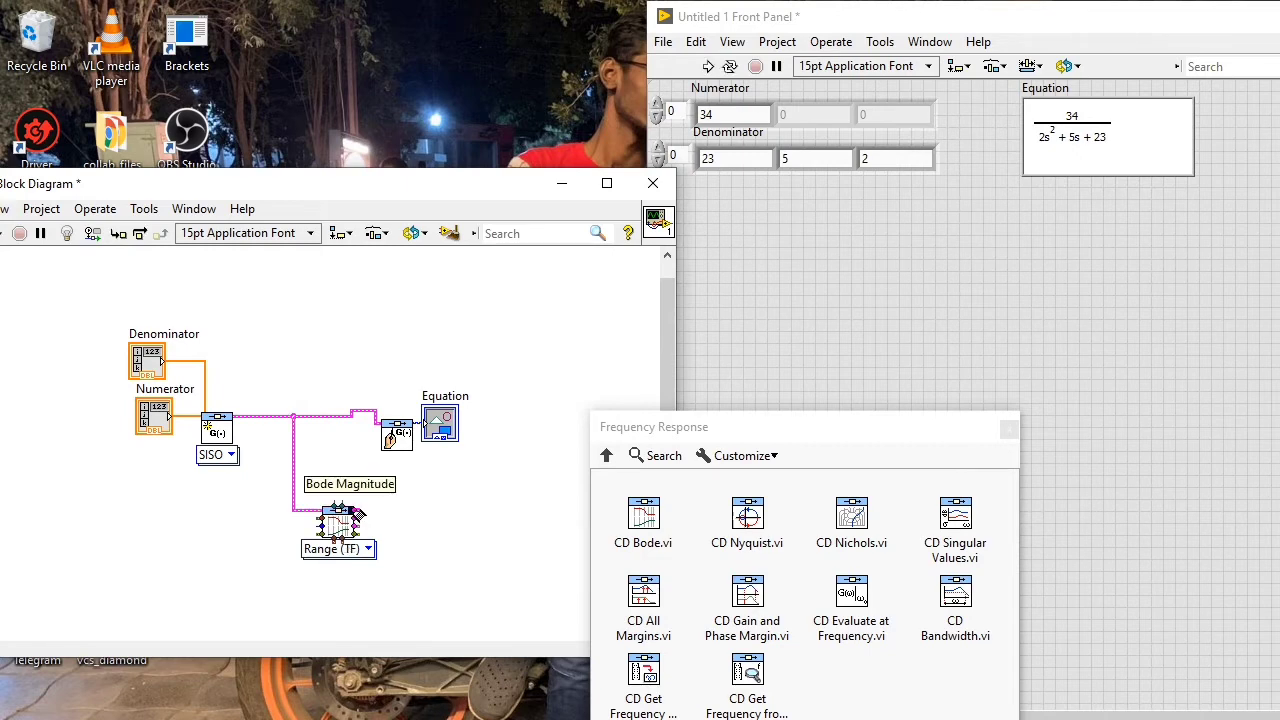
# Step: Create Bode Magnitude and Bode Phase graph indicators from the CD Bode outputs
pyautogui.rightClick(356, 518)
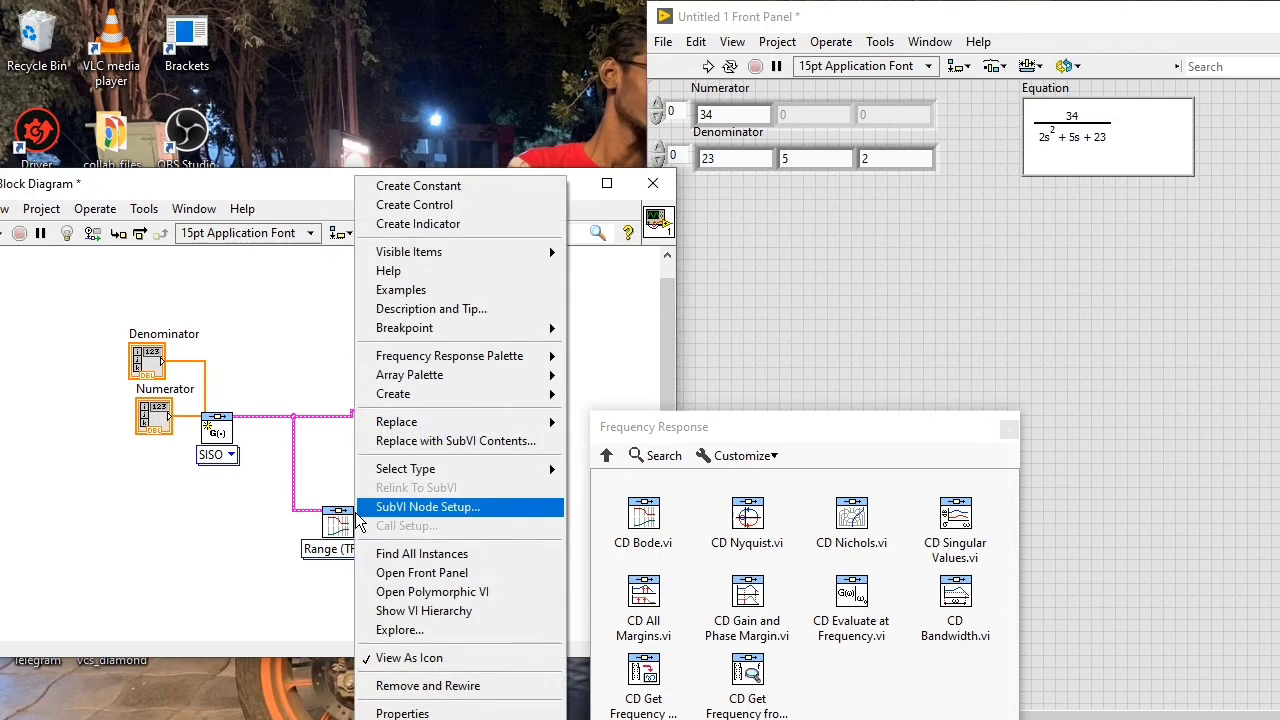
pyautogui.moveTo(460, 394)
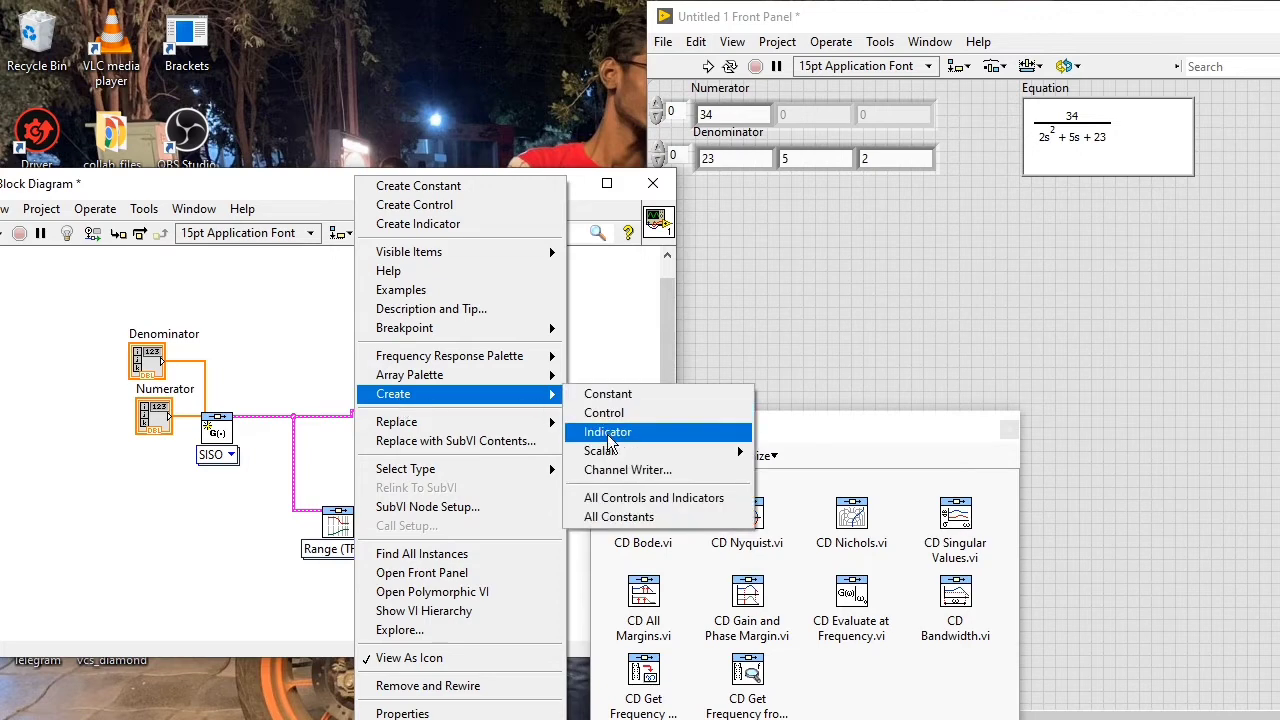
pyautogui.click(612, 436)
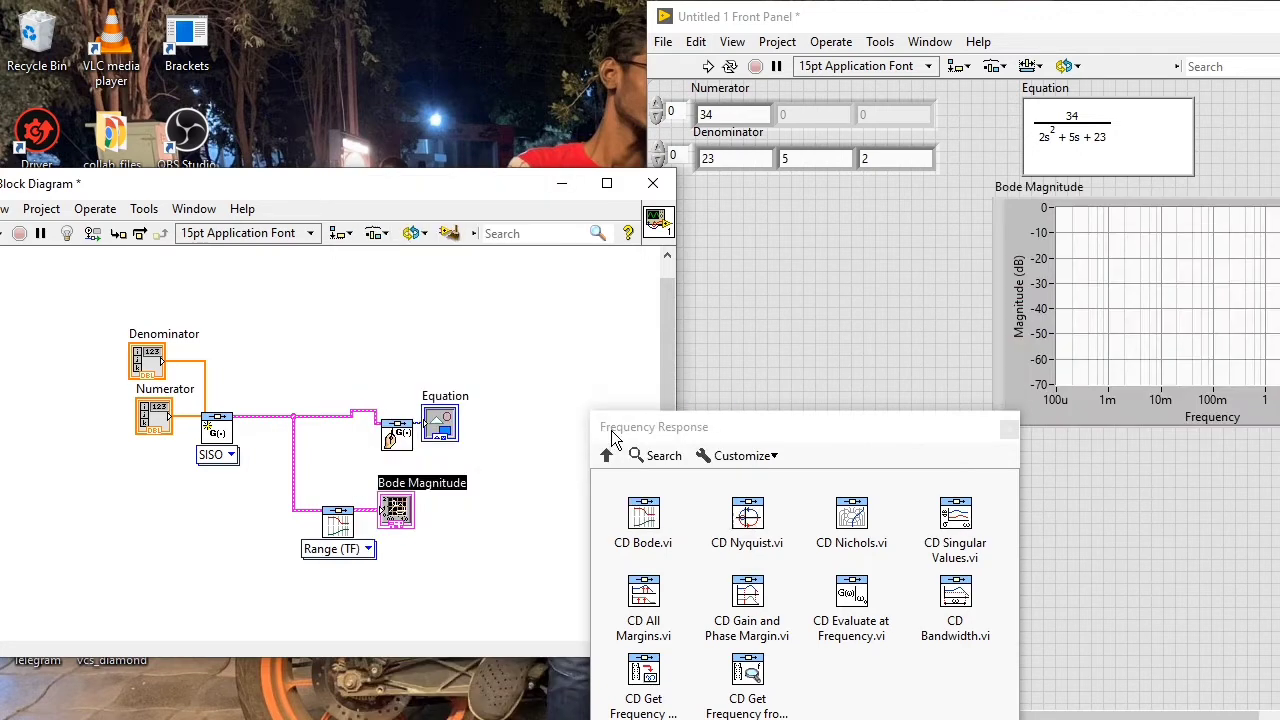
pyautogui.rightClick(356, 524)
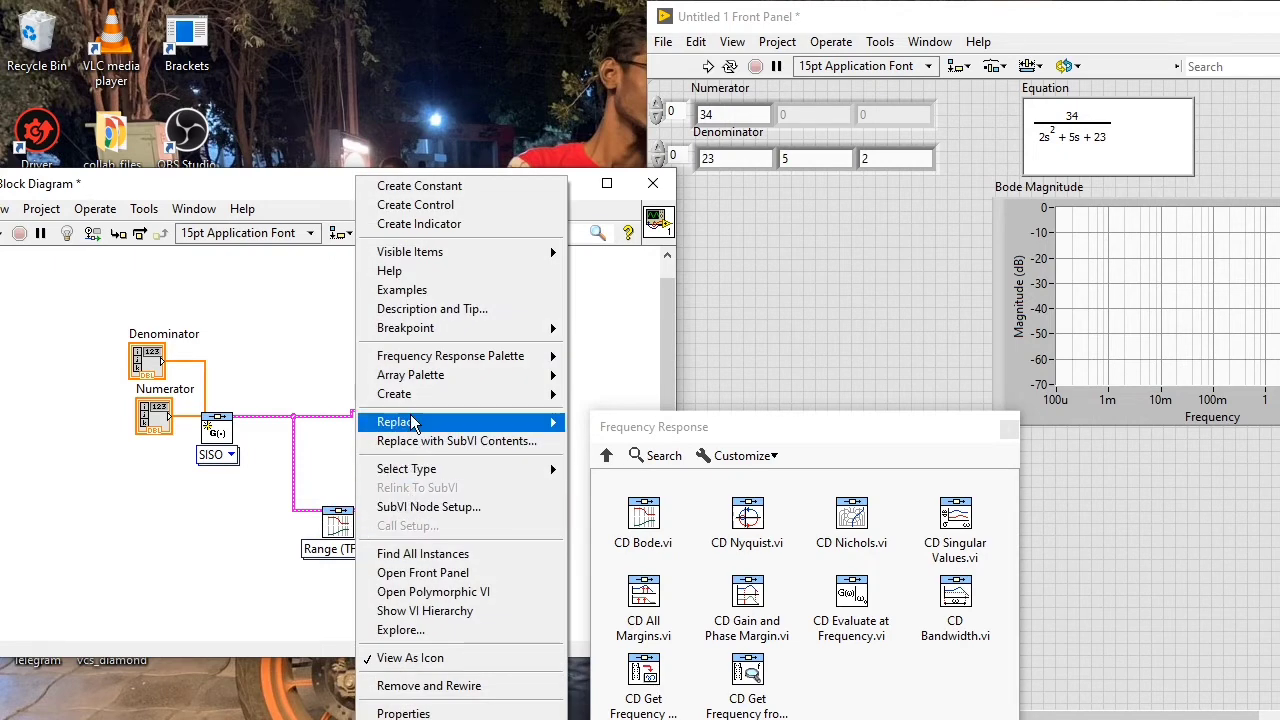
pyautogui.moveTo(394, 394)
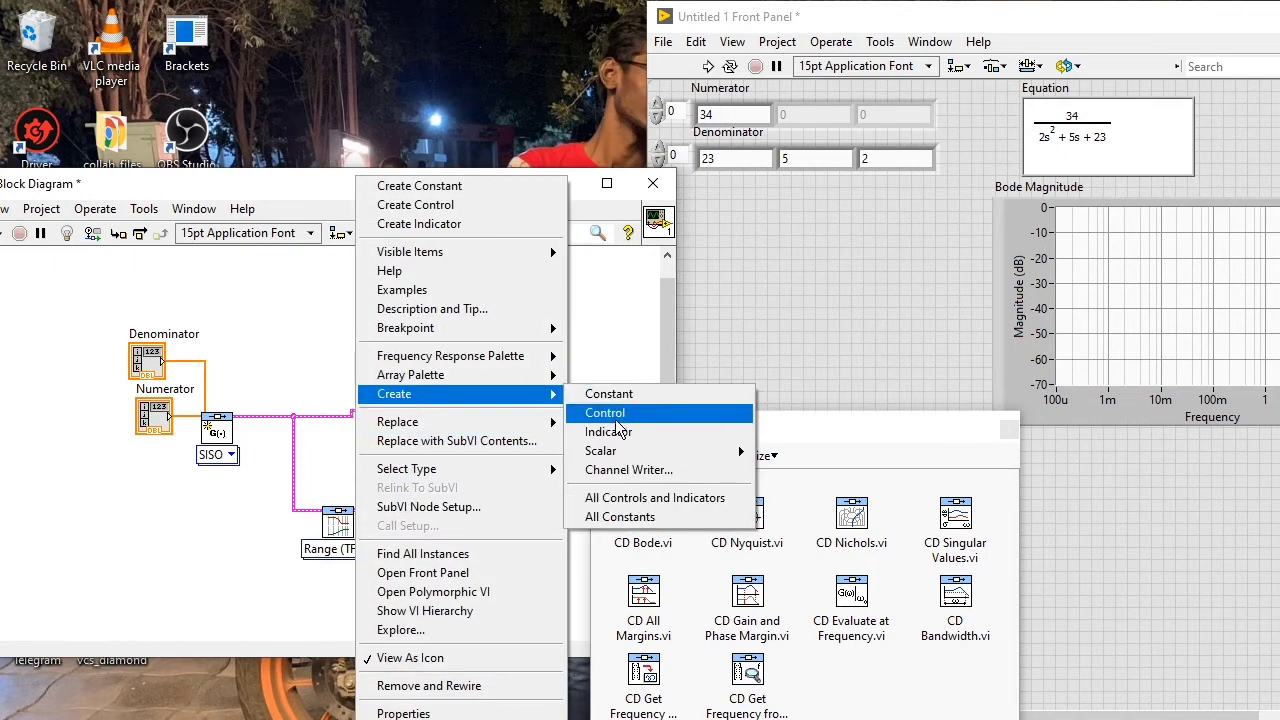
pyautogui.click(616, 434)
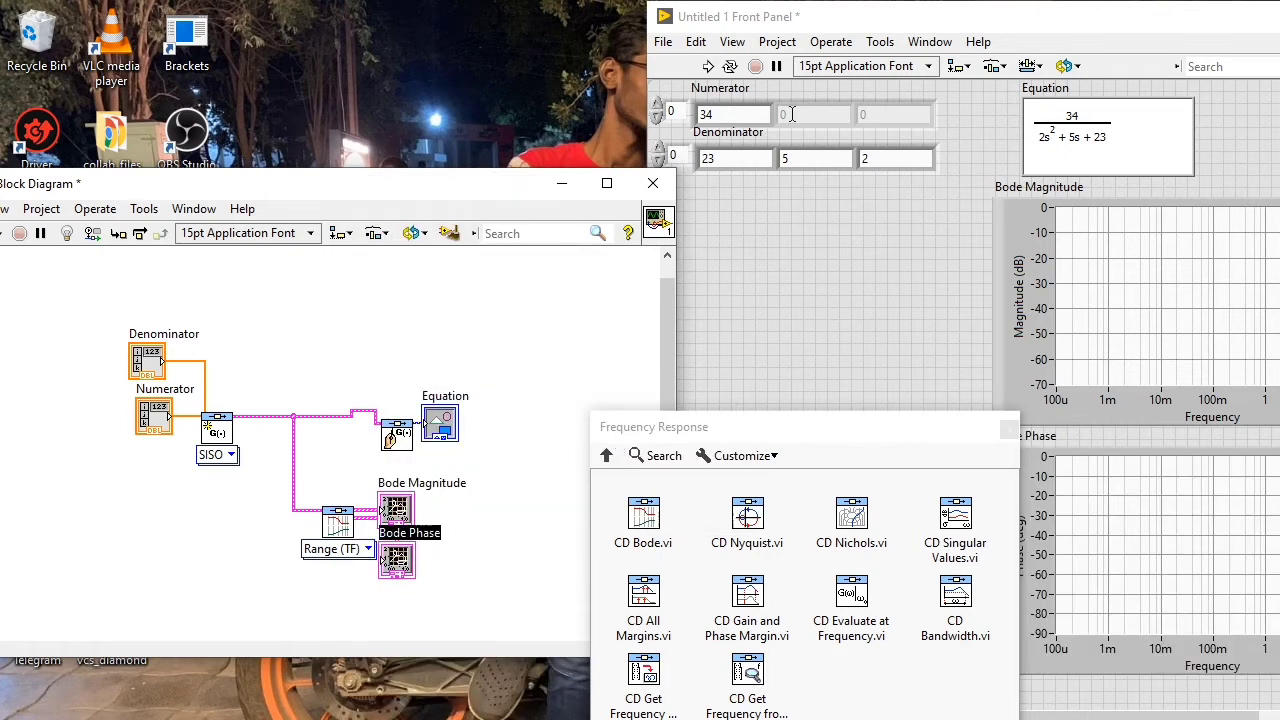
# Step: Run the VI with Operate > Run to plot the Bode graphs, then return to the block diagram
pyautogui.click(830, 47)
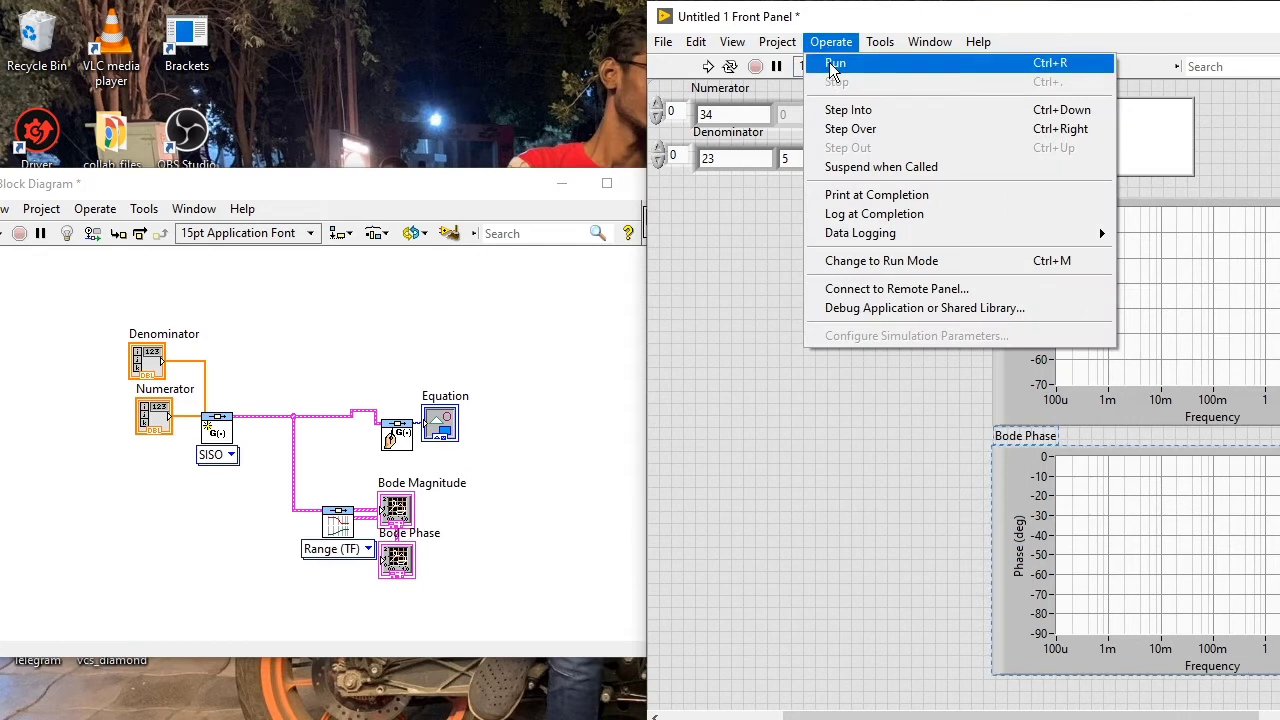
pyautogui.click(834, 63)
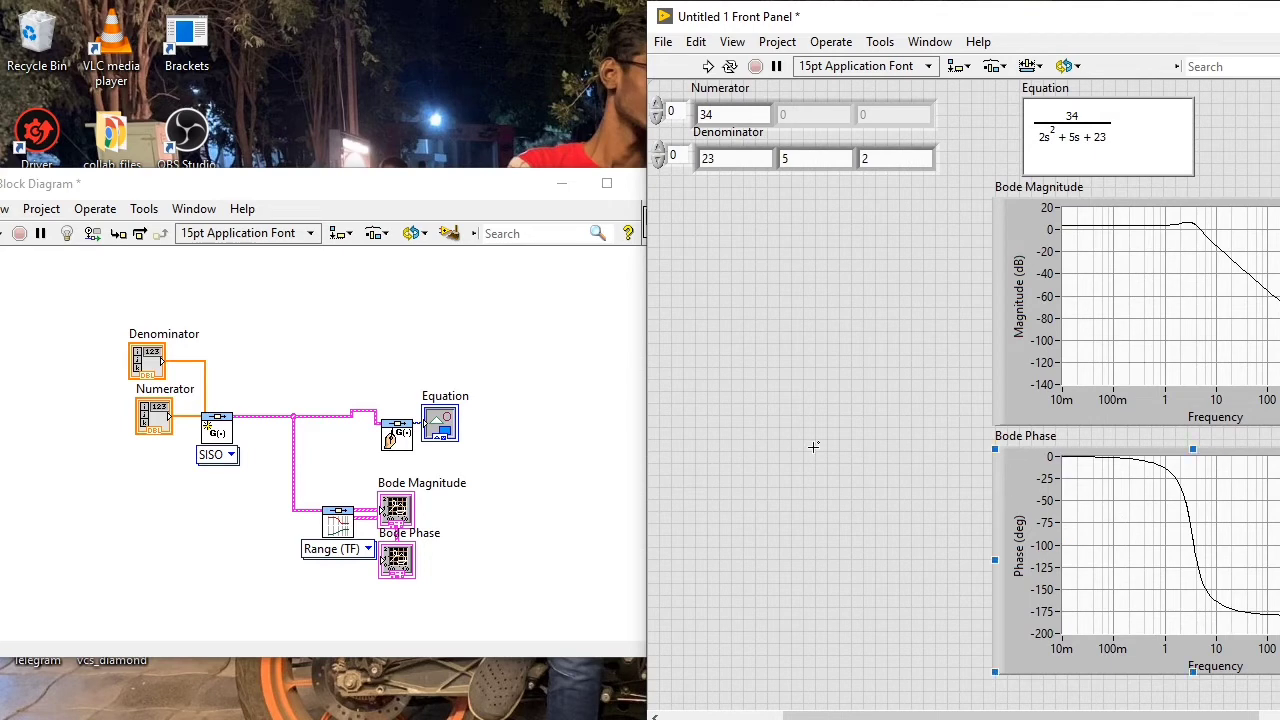
pyautogui.click(519, 452)
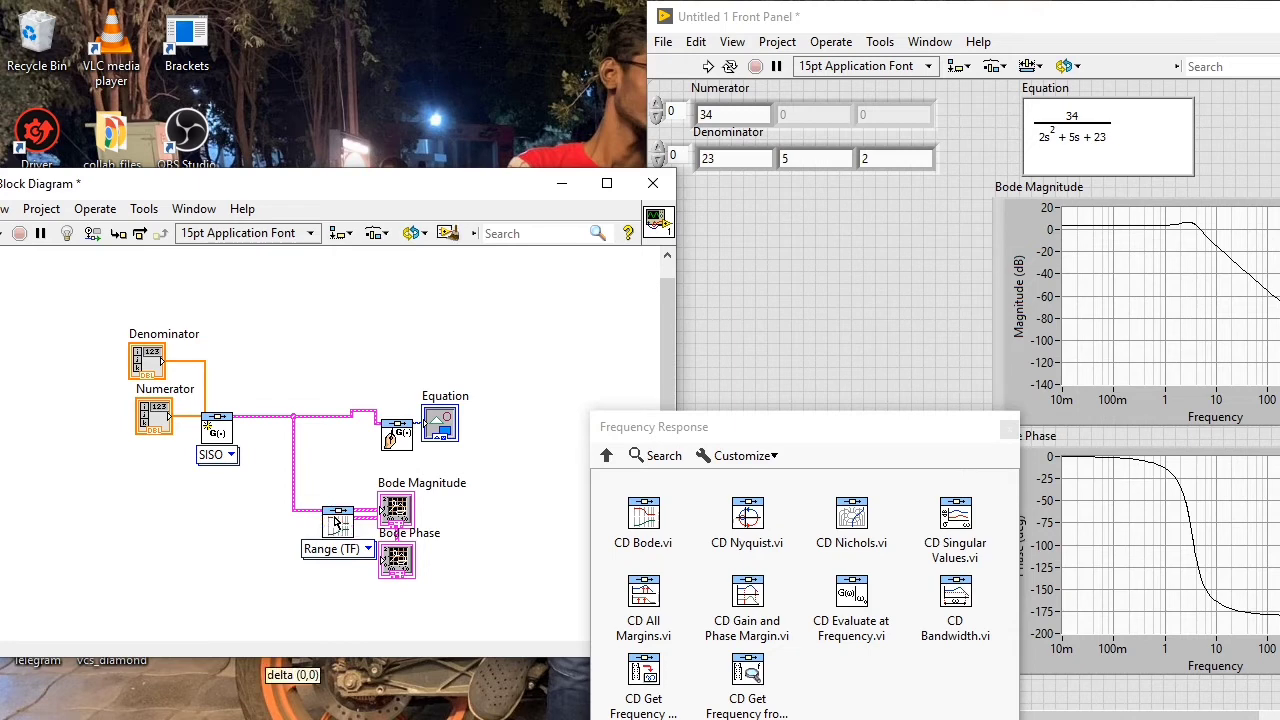
# Step: Delete the CD Bode node and inspect the broken wire it leaves
pyautogui.rightClick(336, 524)
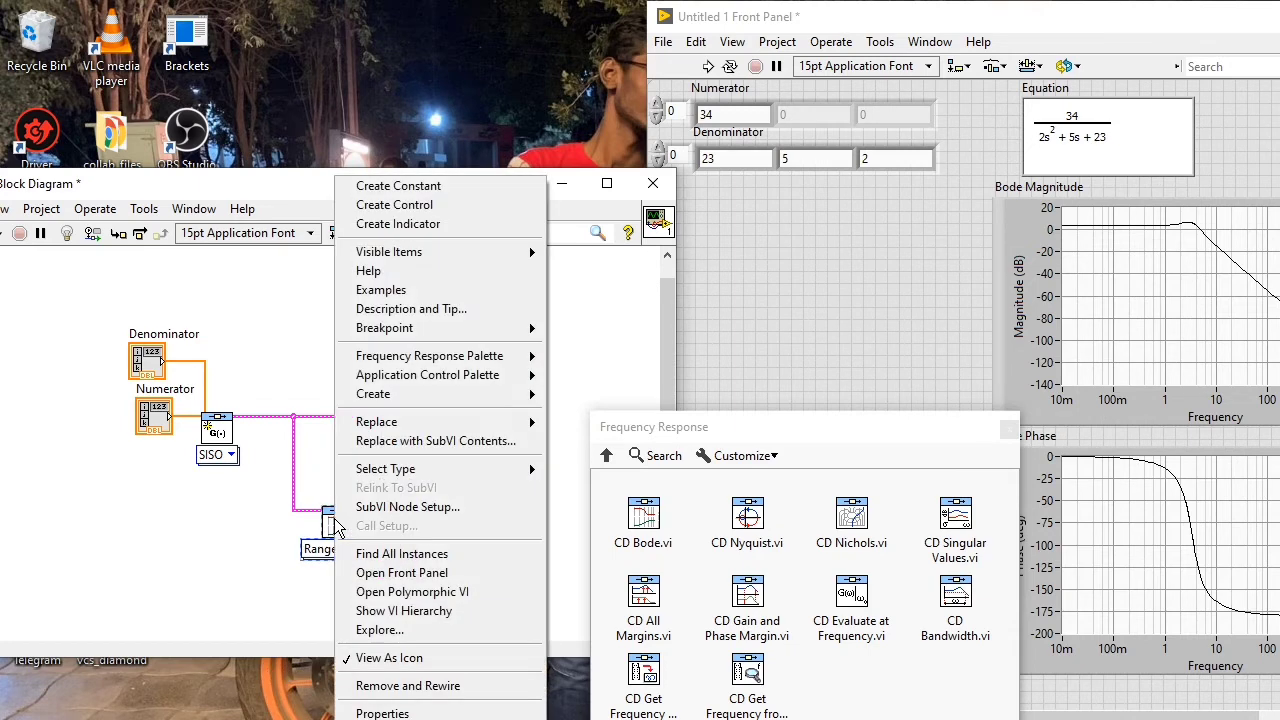
pyautogui.click(283, 527)
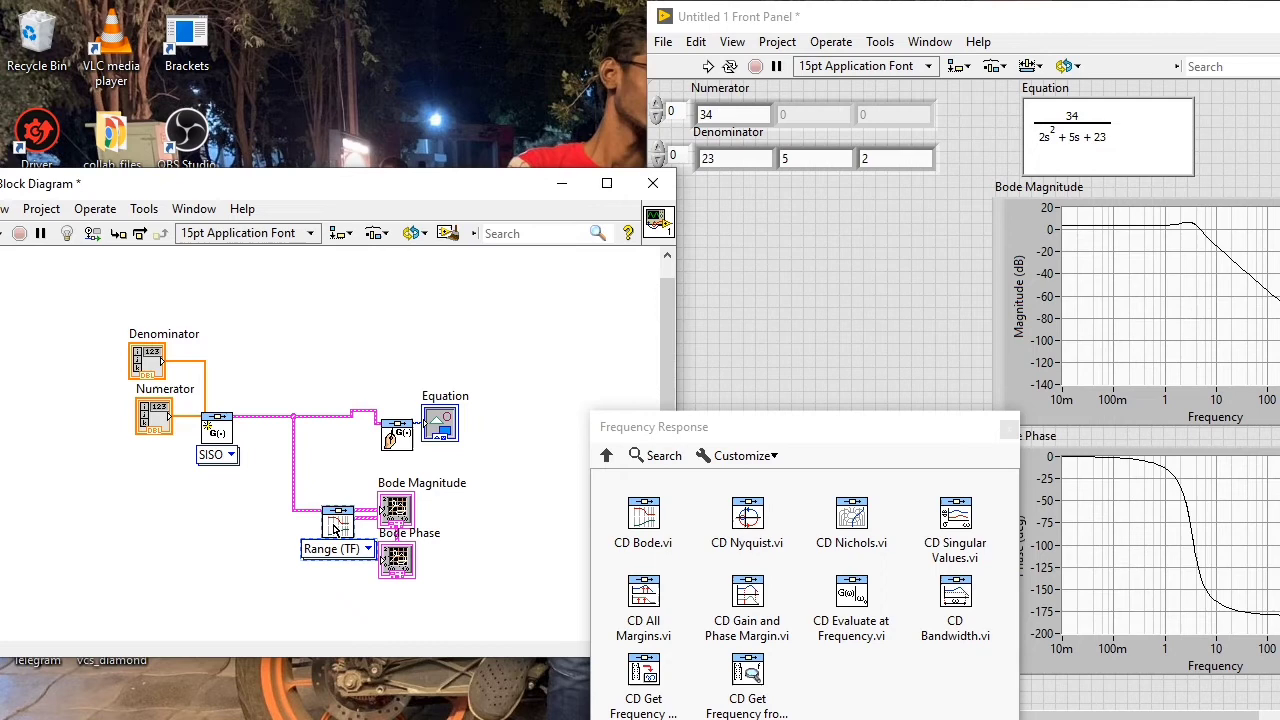
pyautogui.press('Delete')
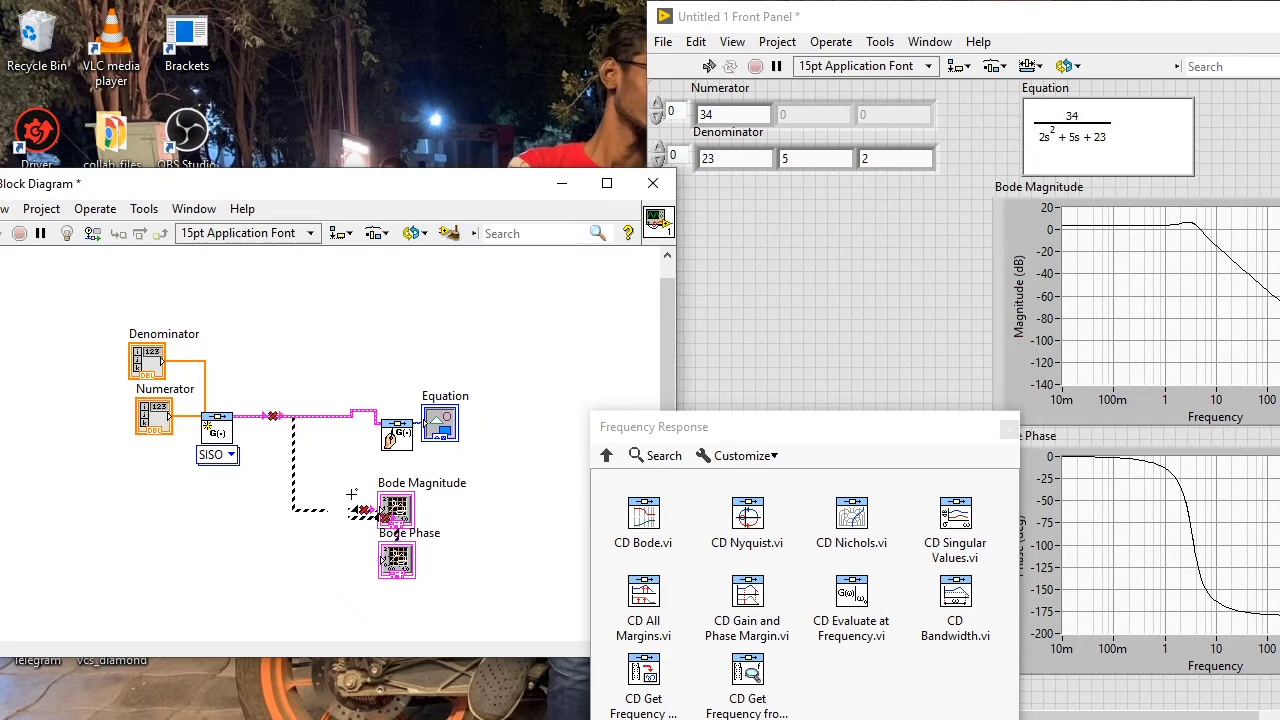
pyautogui.rightClick(326, 514)
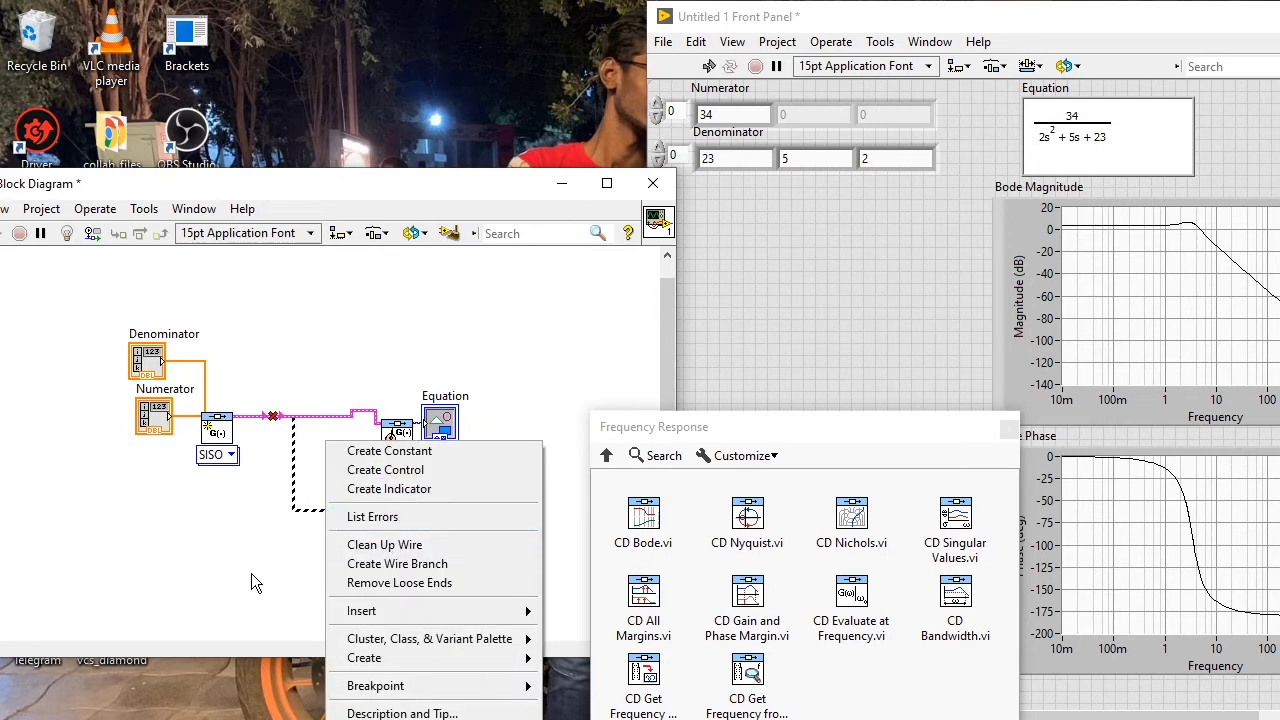
pyautogui.click(206, 565)
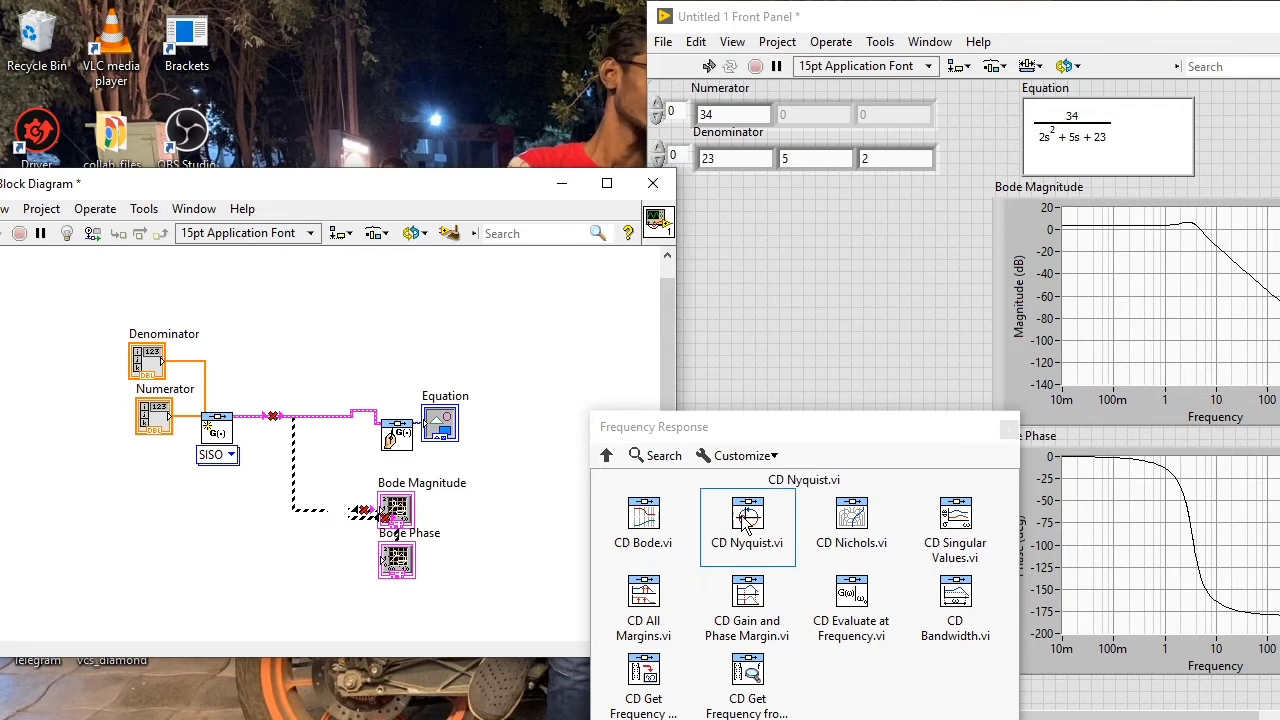
# Step: Place CD Nyquist.vi beside the Bode Phase graph and wire the transfer function into it
pyautogui.click(747, 515)
pyautogui.click(357, 532)
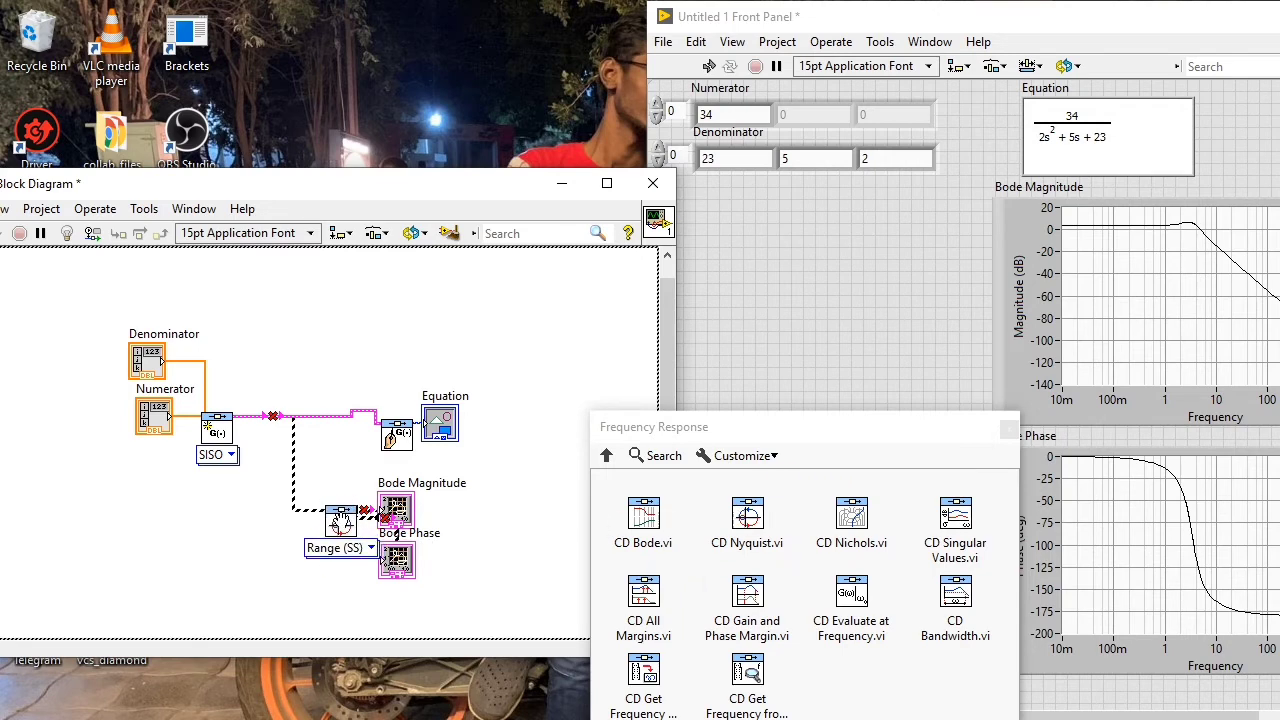
pyautogui.moveTo(357, 532); pyautogui.dragTo(342, 522)
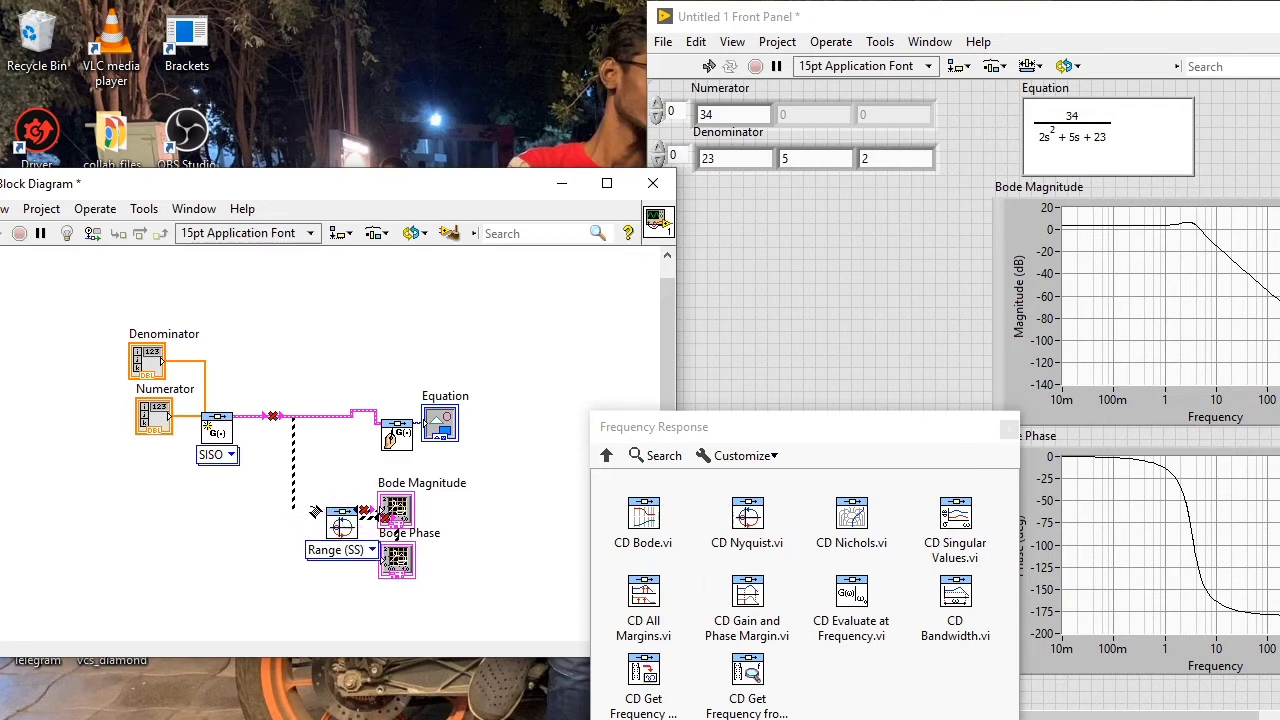
pyautogui.click(322, 514)
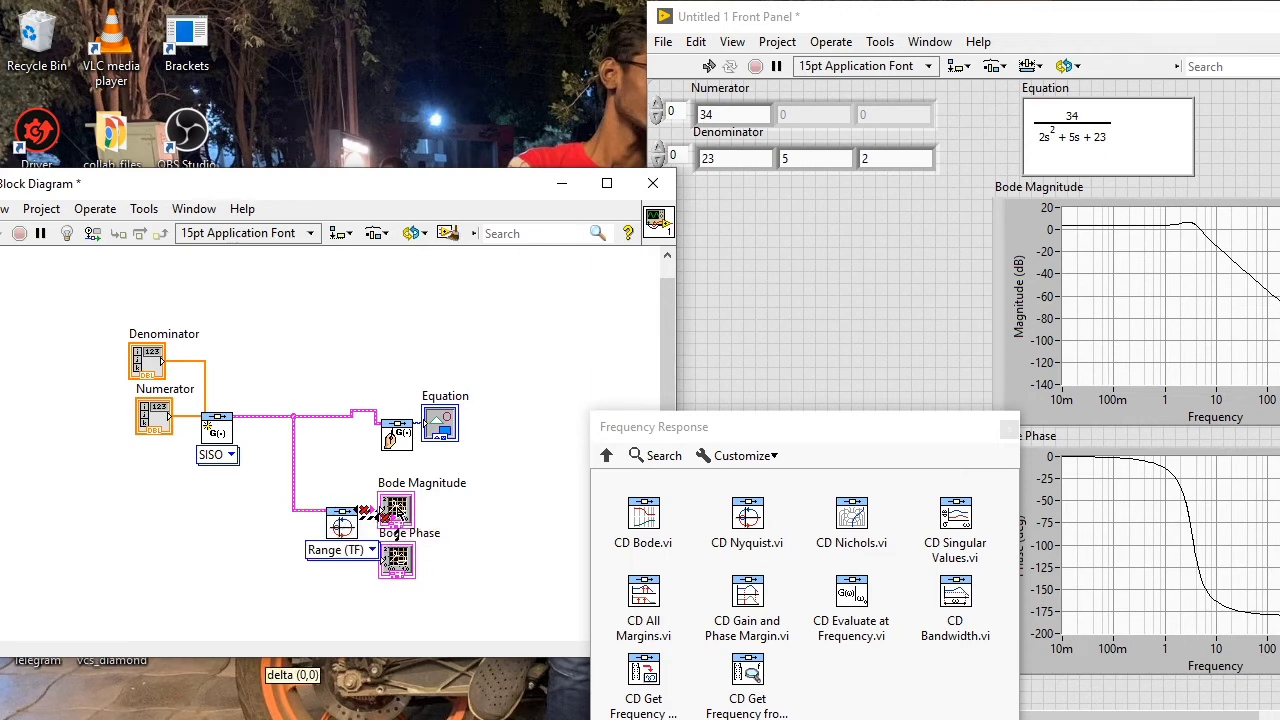
# Step: Delete the Bode Magnitude and Bode Phase graphs and all leftover broken wires
pyautogui.moveTo(395, 512); pyautogui.dragTo(460, 500)
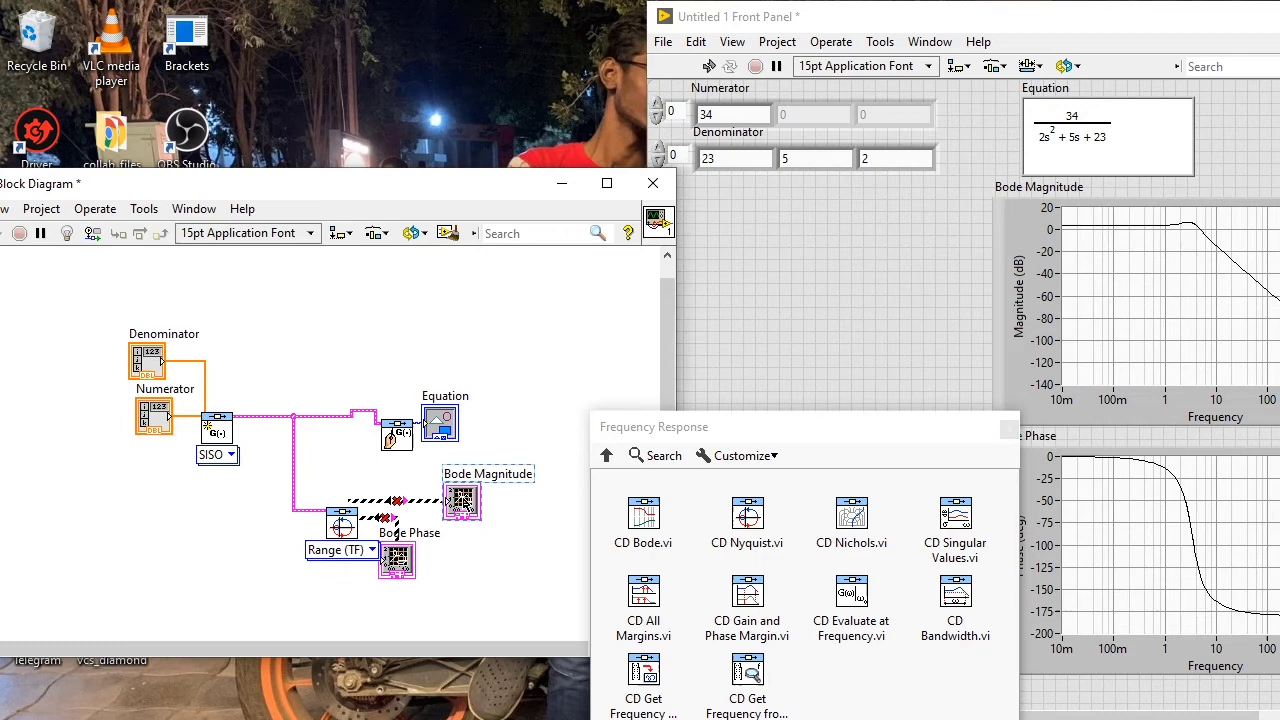
pyautogui.press('Delete')
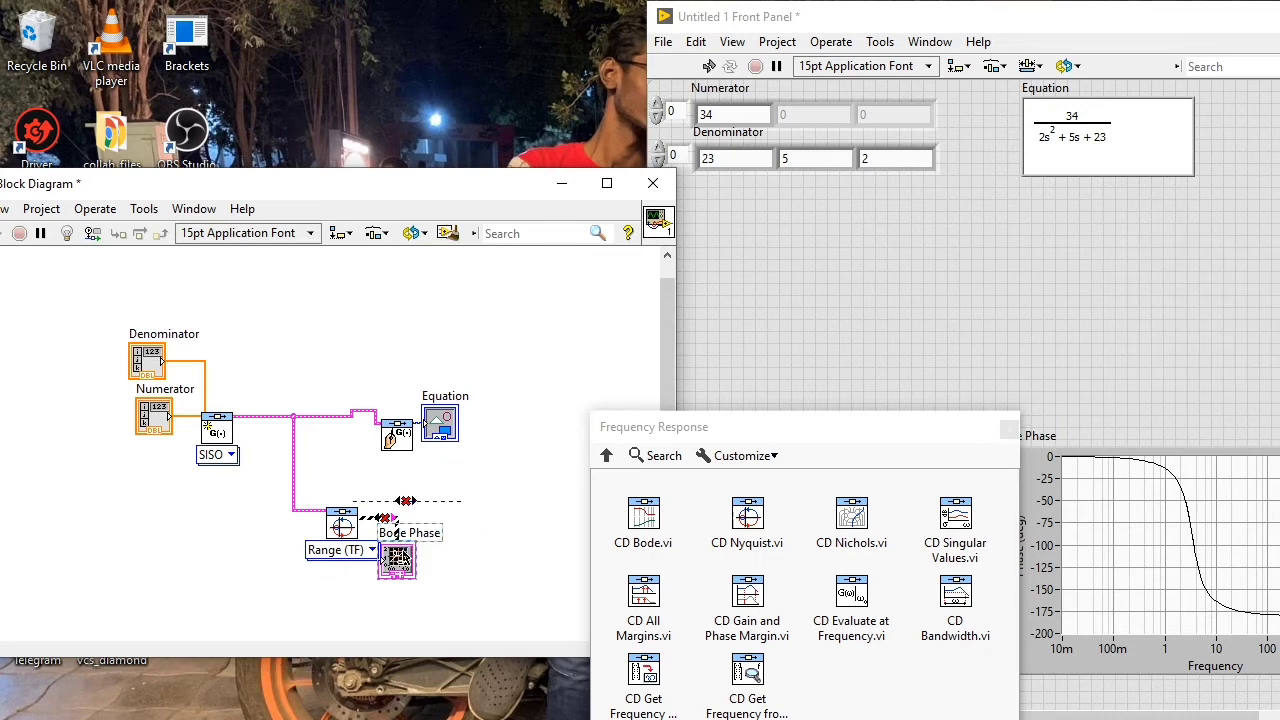
pyautogui.press('Delete')
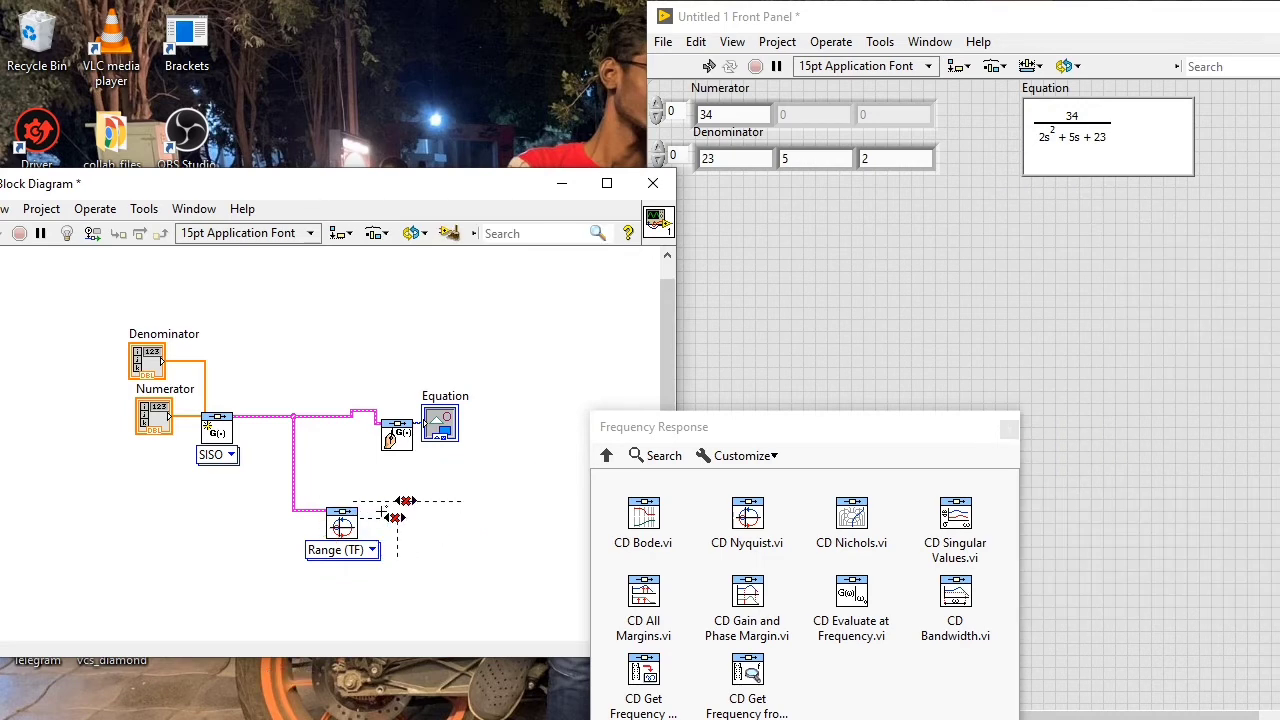
pyautogui.click(400, 501)
pyautogui.press('Delete')
pyautogui.click(396, 518)
pyautogui.press('Delete')
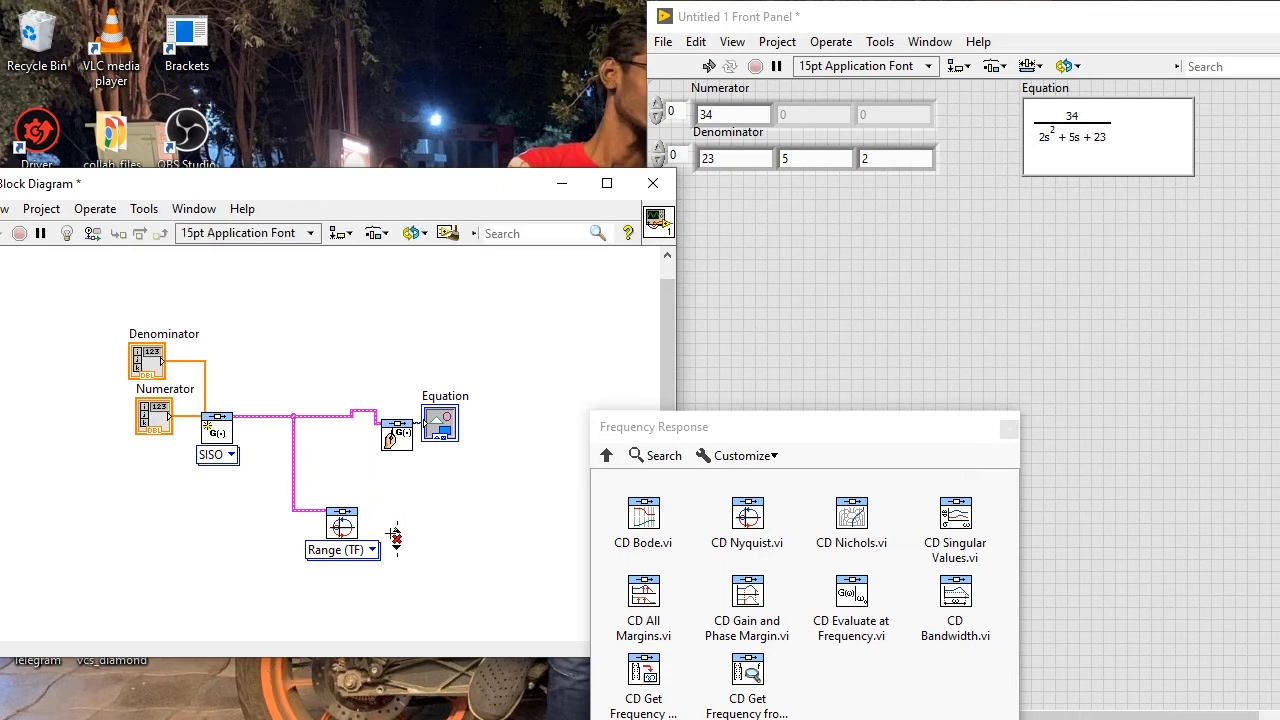
pyautogui.click(397, 540)
pyautogui.press('Delete')
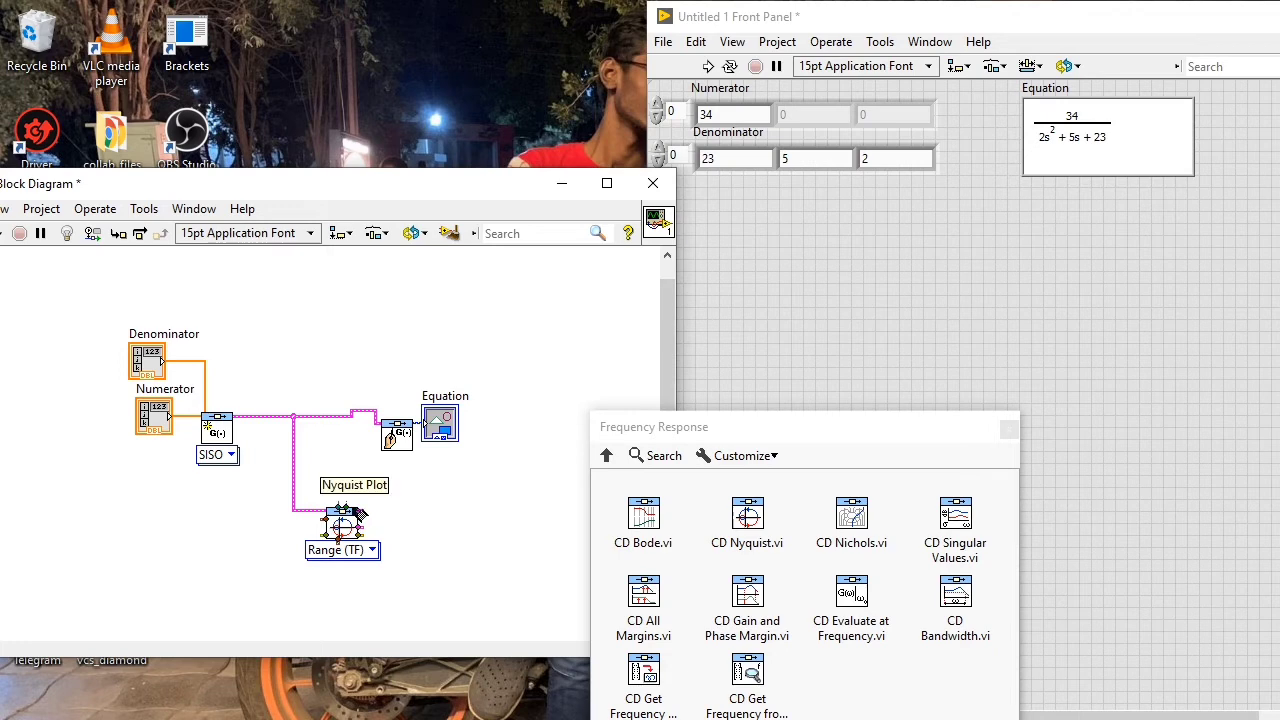
# Step: Create a Nyquist Plot graph indicator from the CD Nyquist output
pyautogui.rightClick(356, 512)
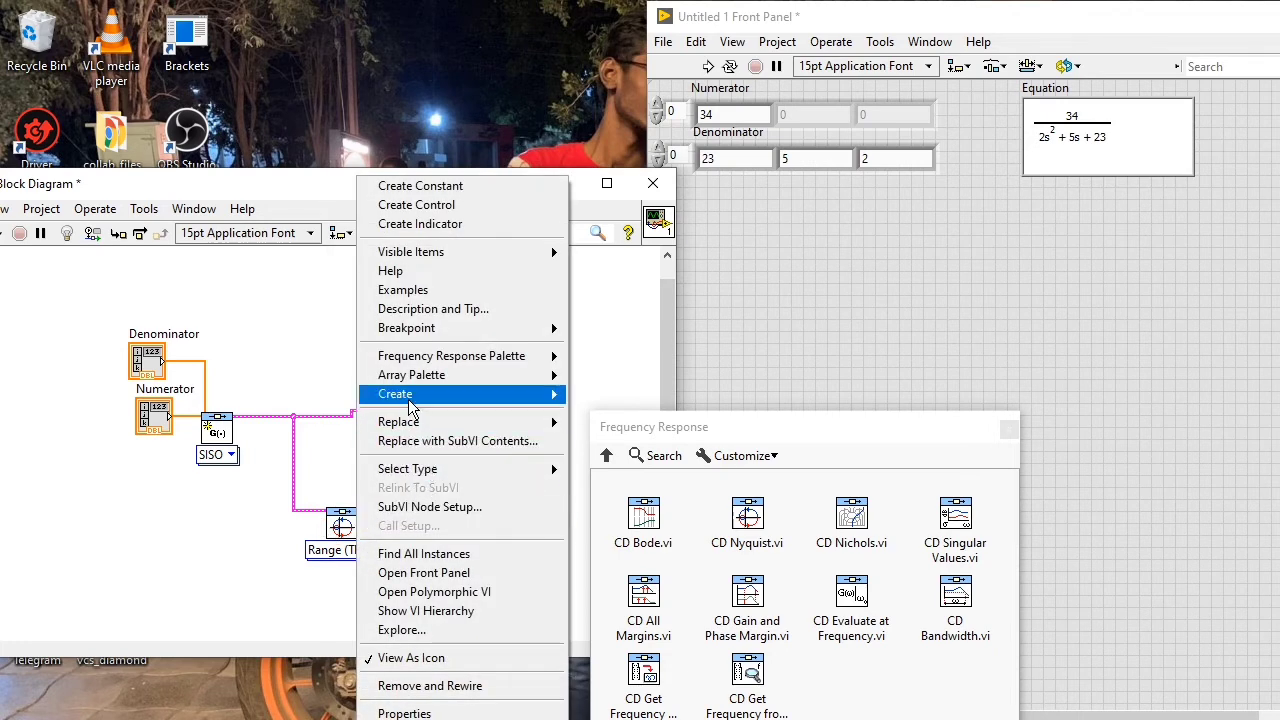
pyautogui.moveTo(458, 394)
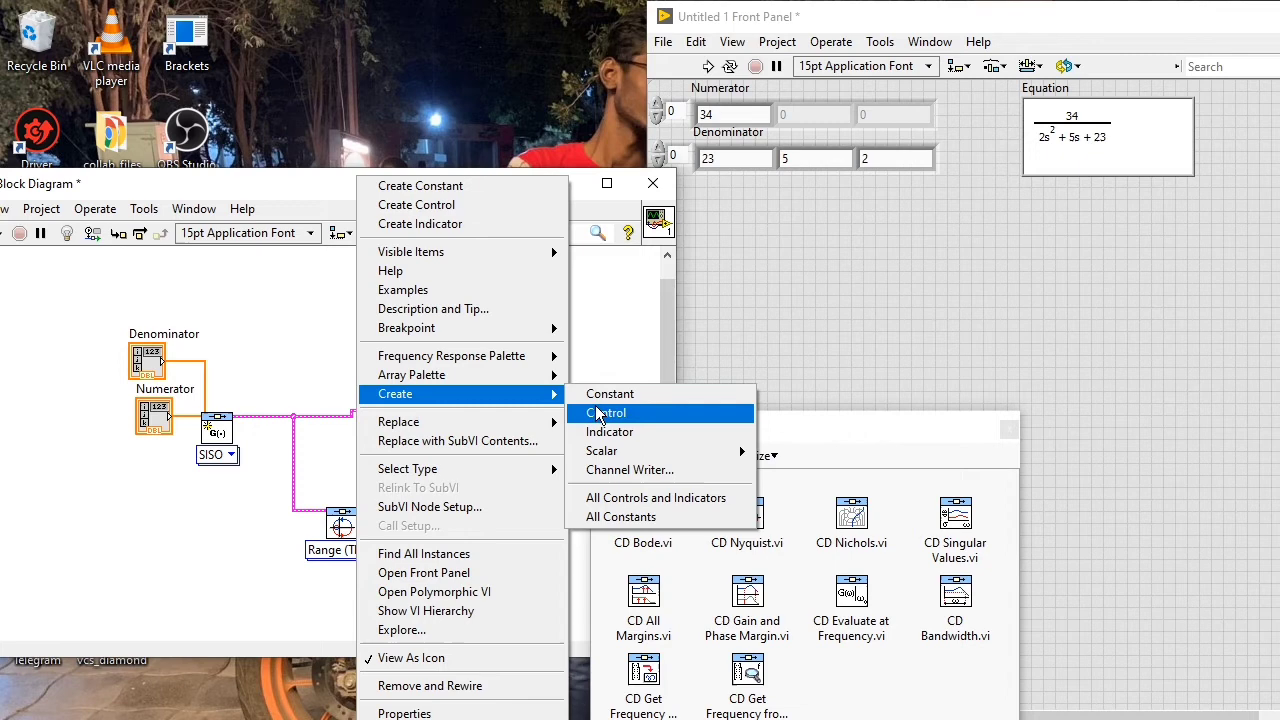
pyautogui.click(605, 431)
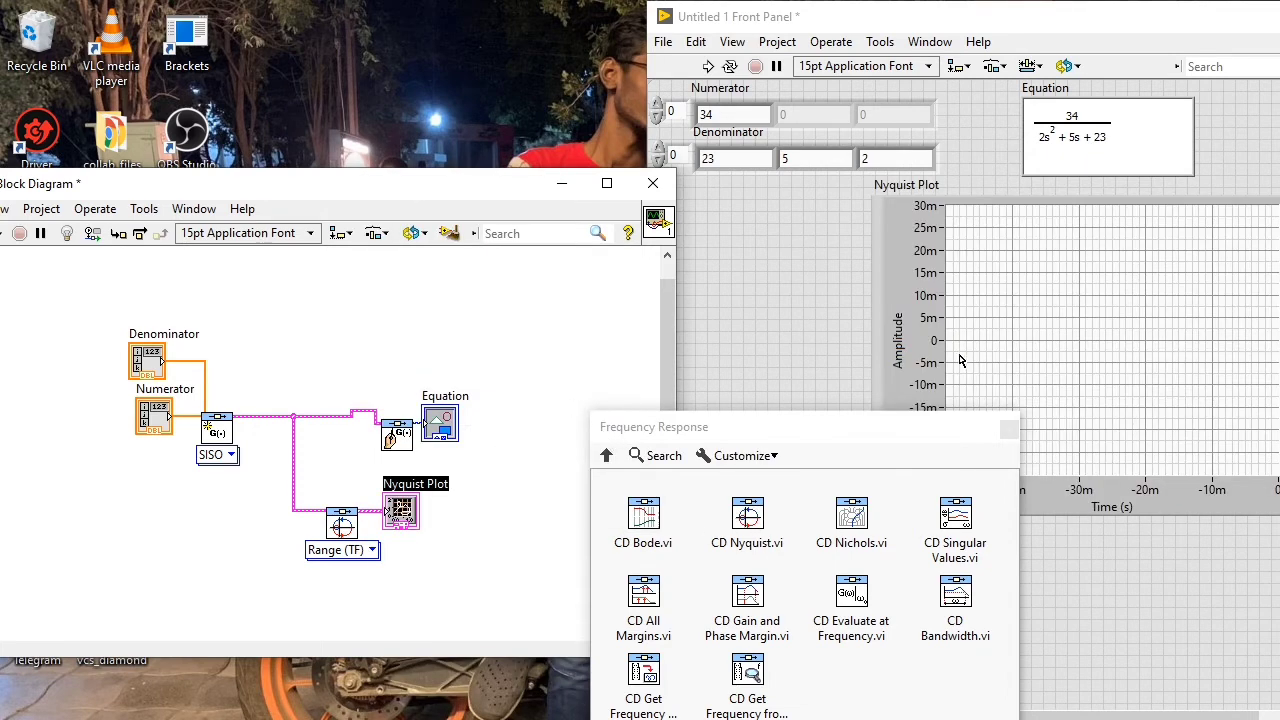
pyautogui.click(831, 42)
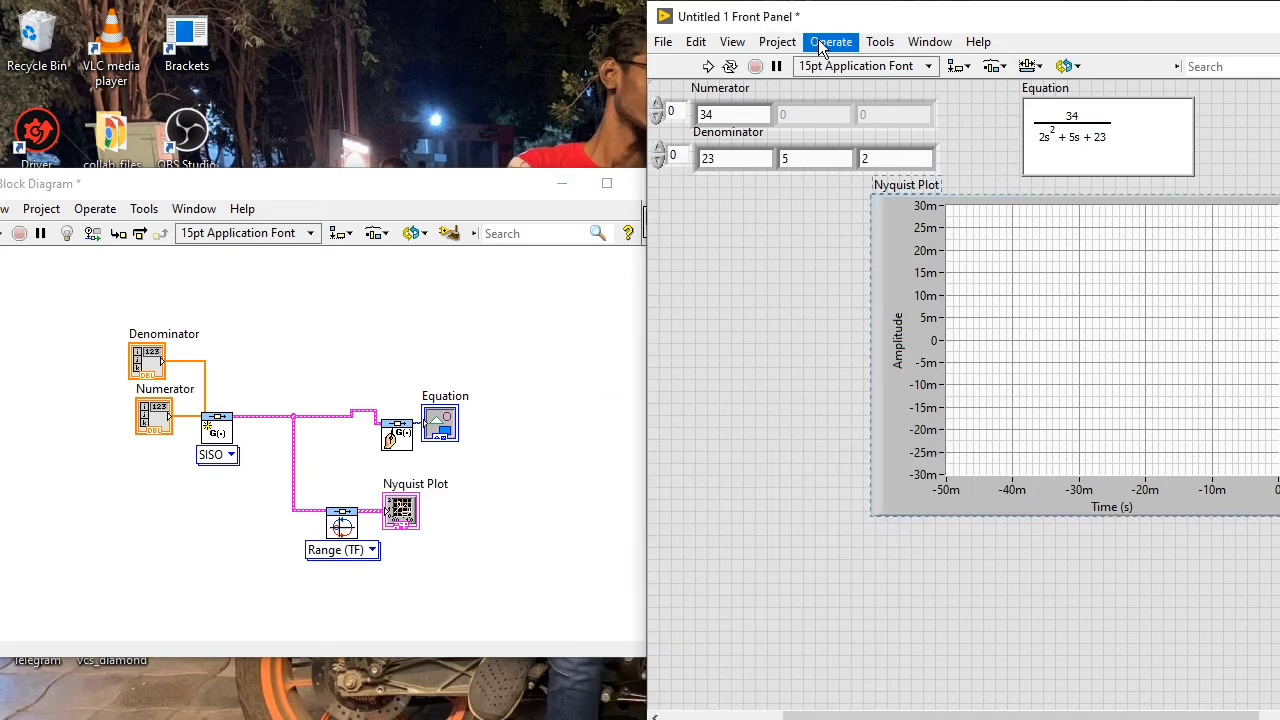
# Step: Draw the Nyquist curve, then enter denominator coefficients 26, 8 and 2
pyautogui.click(835, 62)
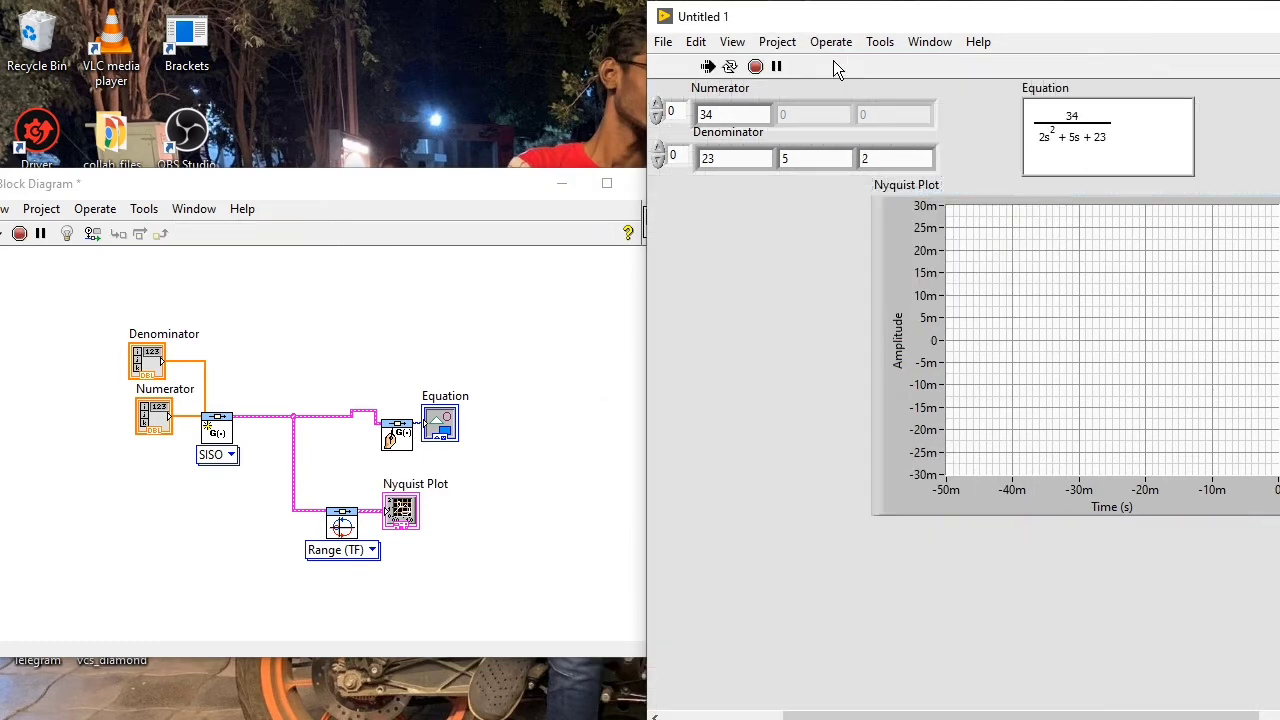
pyautogui.click(882, 372)
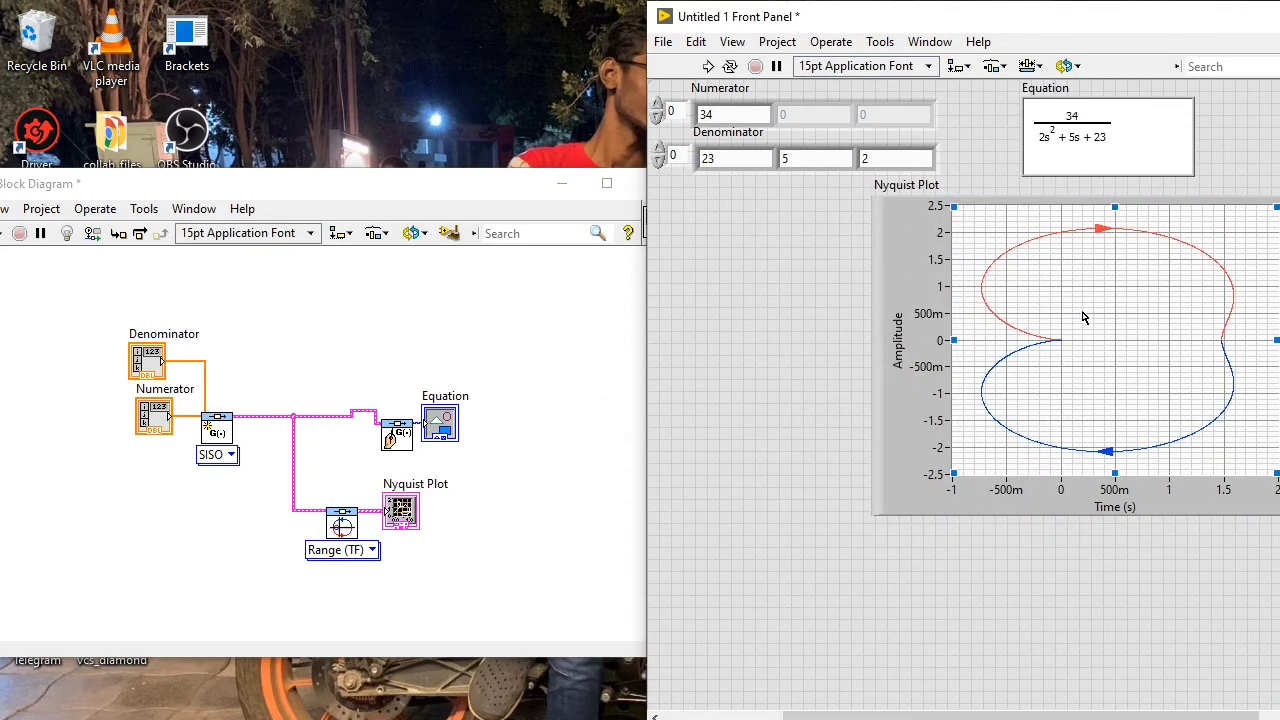
pyautogui.click(869, 255)
pyautogui.click(795, 162)
pyautogui.write('8')
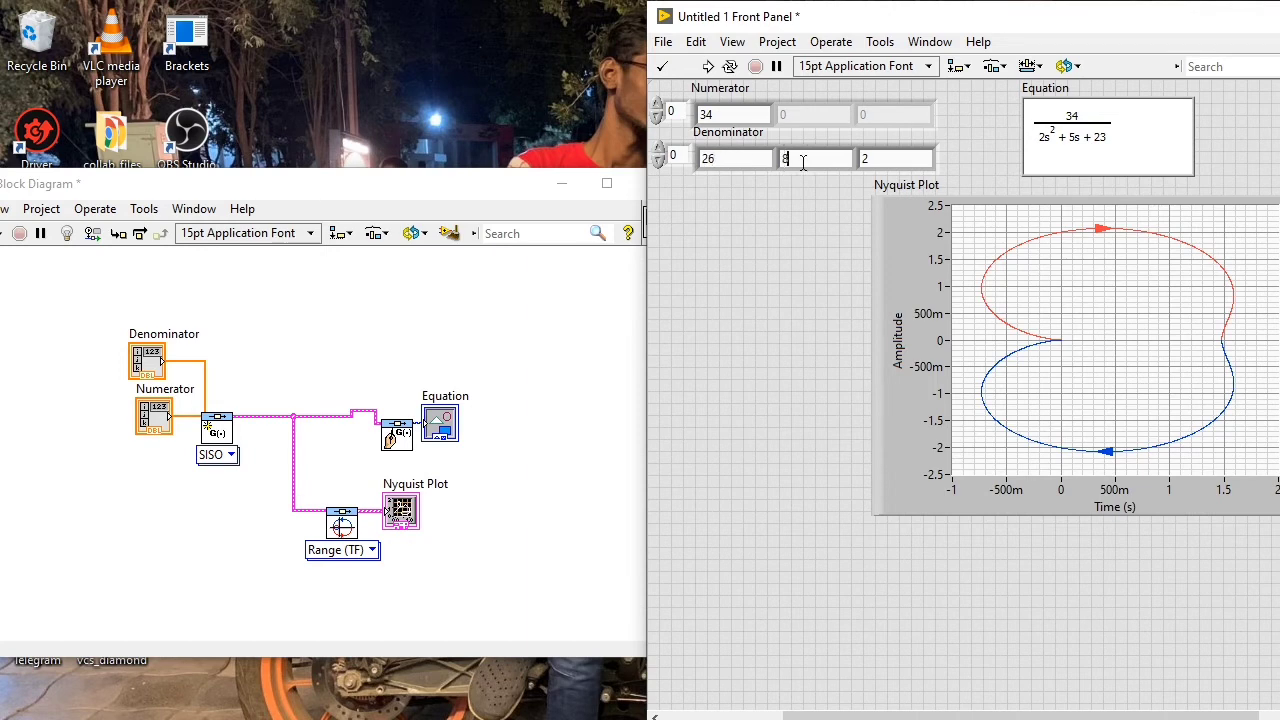
# Step: Rerun the VI to redraw the Nyquist plot for 34/(2s²+8s+26)
pyautogui.click(831, 42)
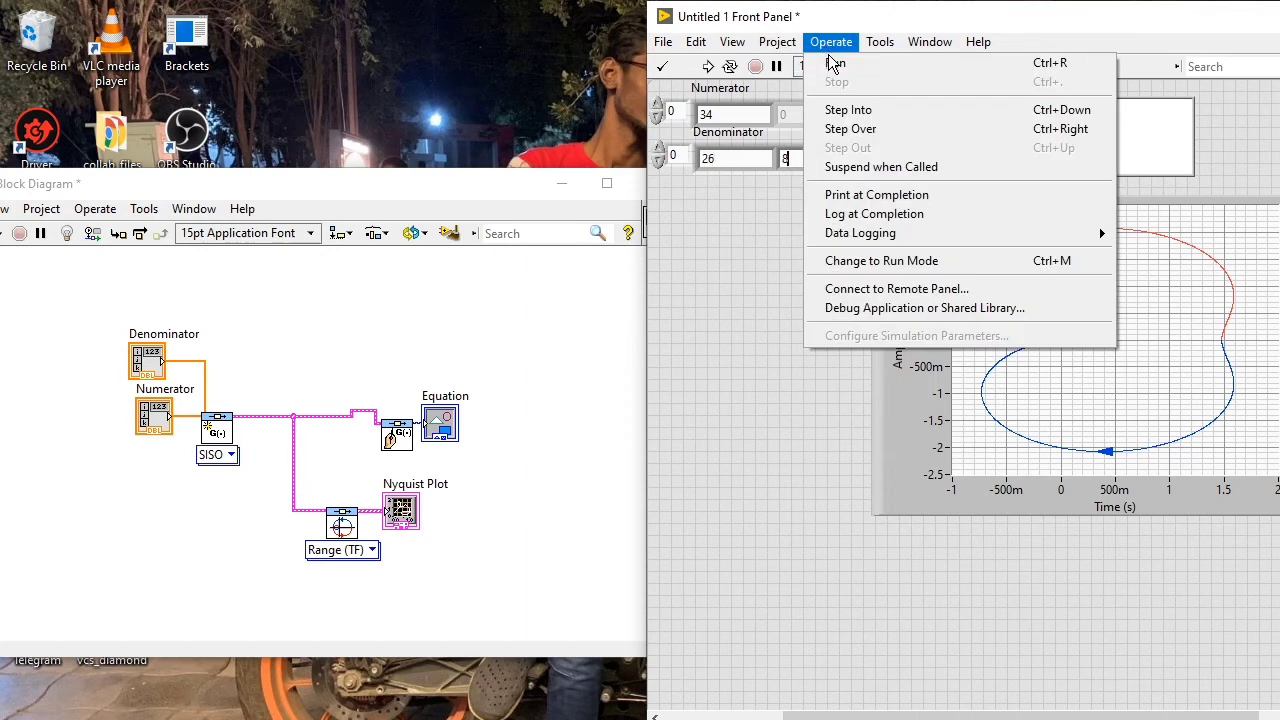
pyautogui.click(835, 63)
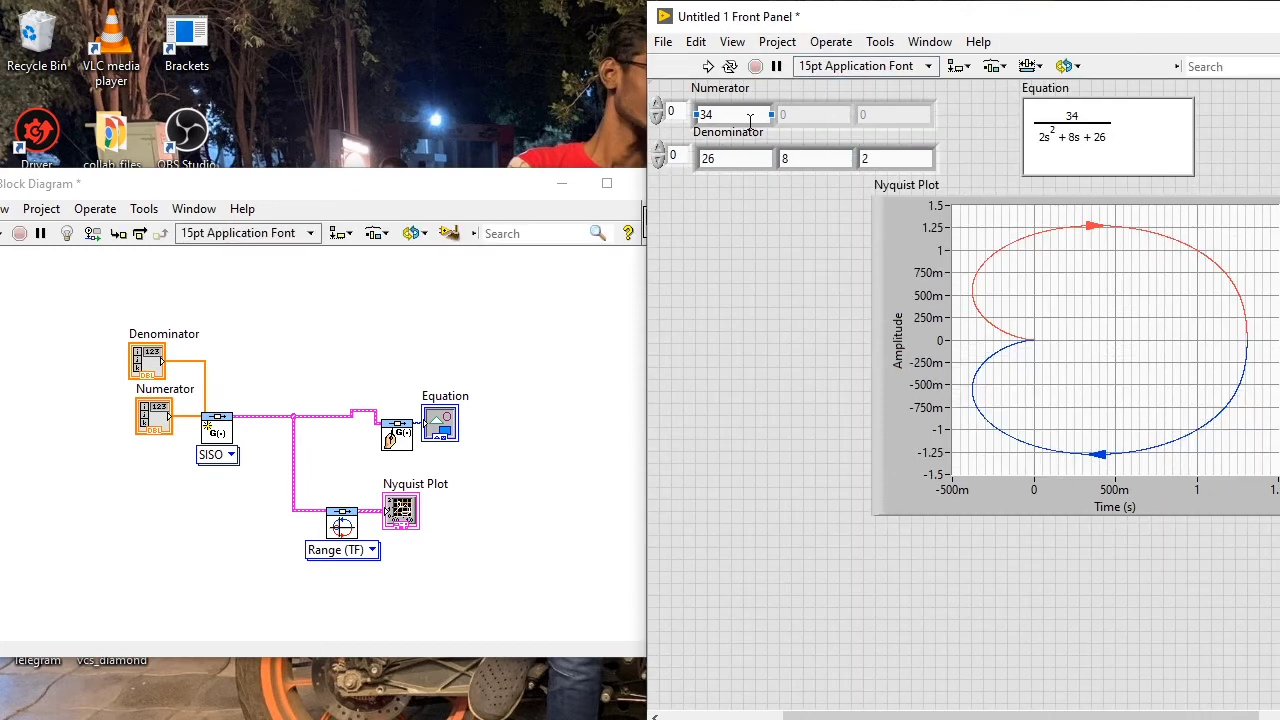
pyautogui.click(672, 112)
# Step: Set Numerator elements 1 and 2 to 45 and 5, giving 5s²+45s+34
pyautogui.click(659, 106)
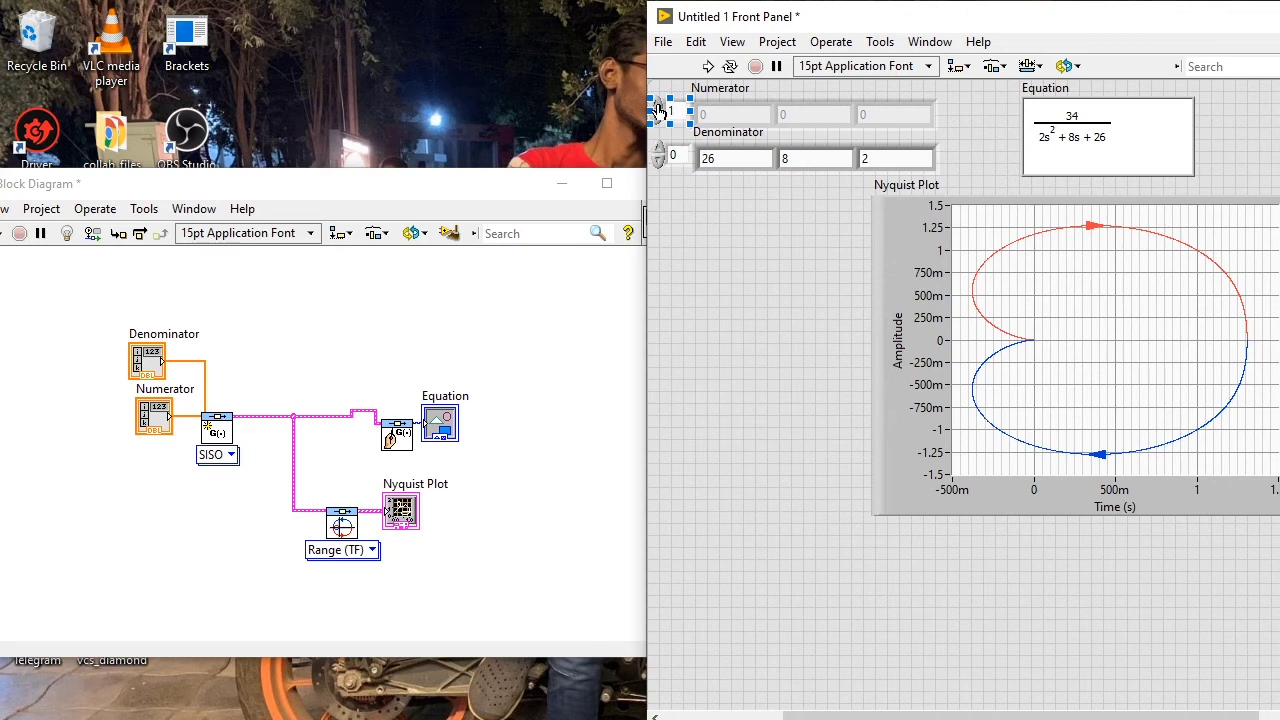
pyautogui.click(712, 112)
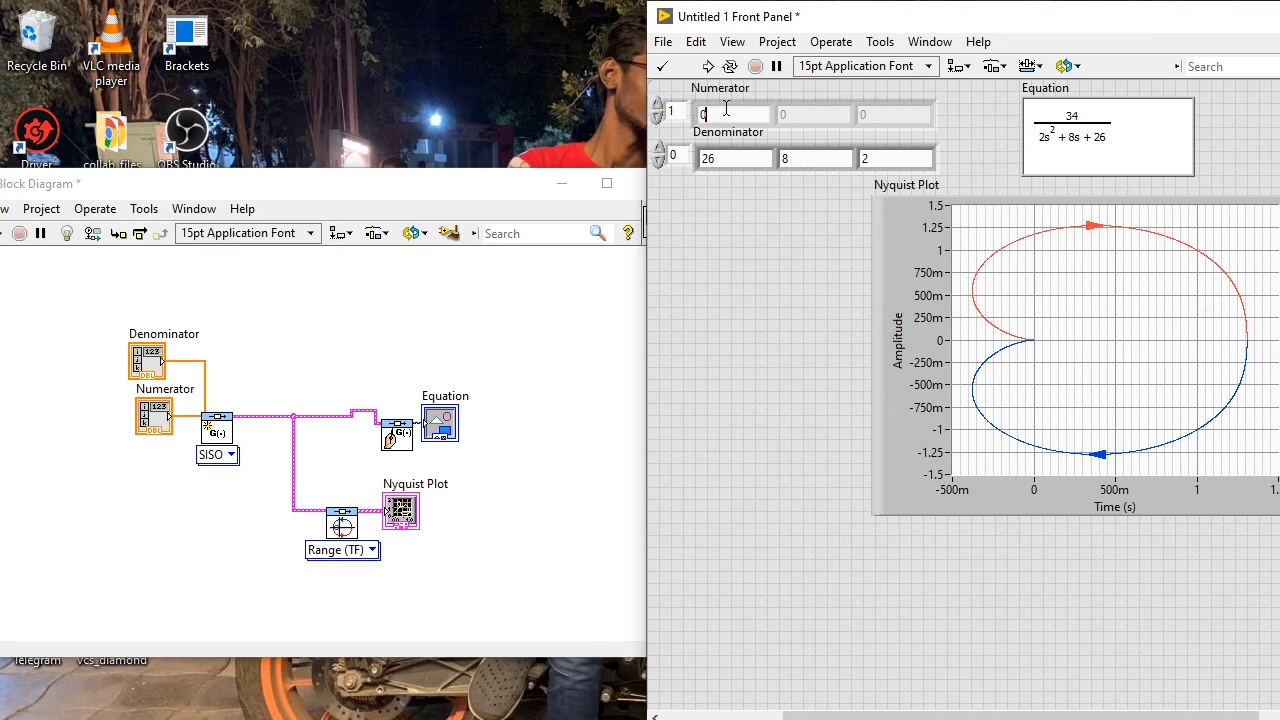
pyautogui.write('45')
pyautogui.click(816, 112)
pyautogui.write('5')
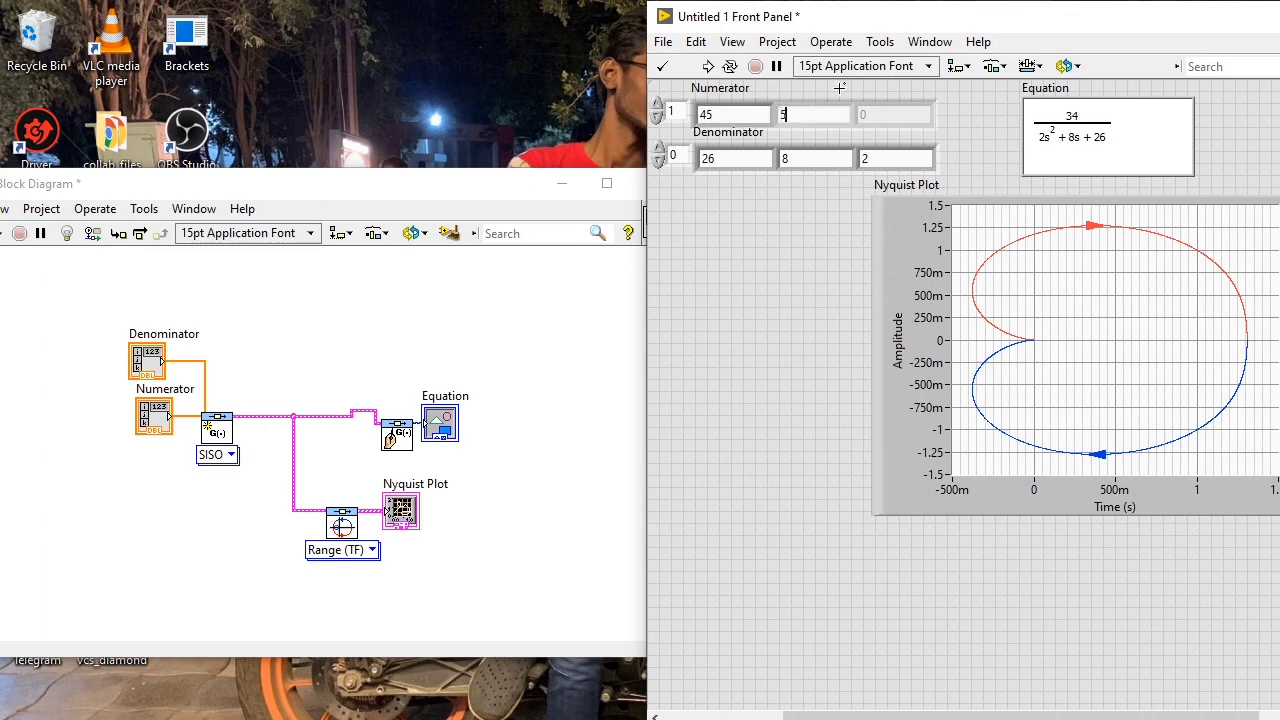
# Step: Rerun the VI and select the redrawn Nyquist Plot graph
pyautogui.click(812, 45)
pyautogui.click(828, 60)
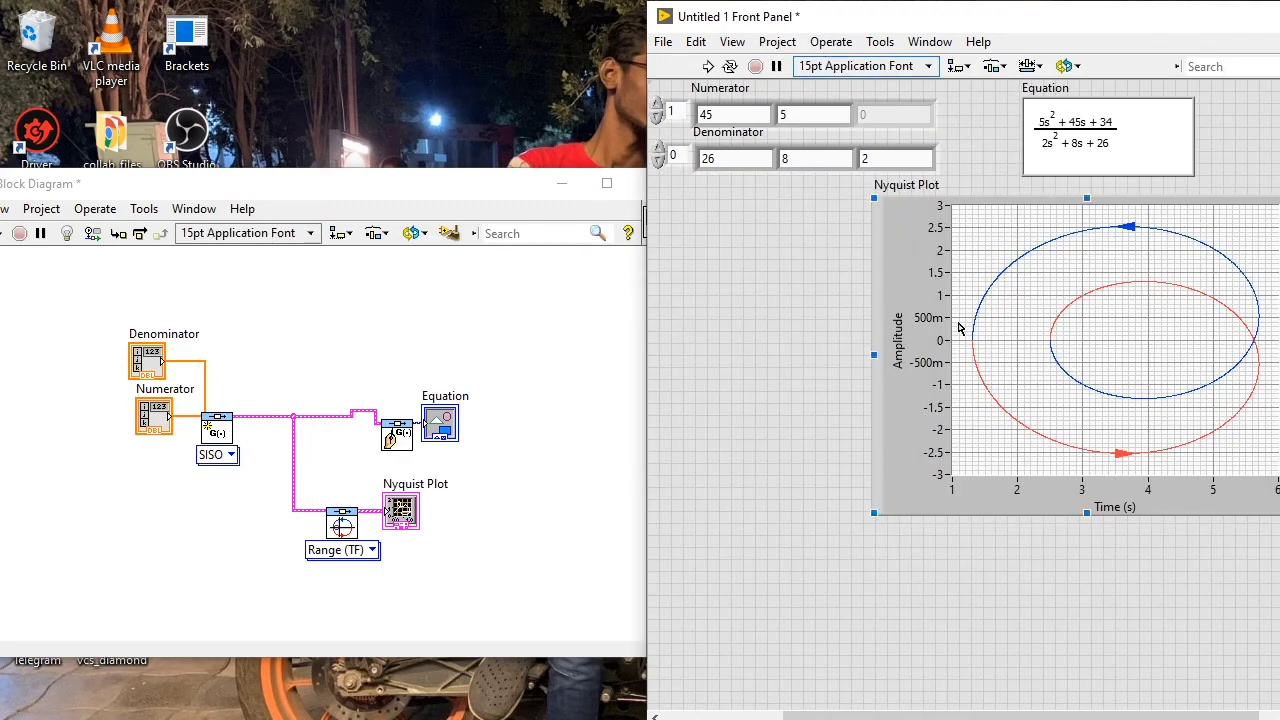
pyautogui.click(1057, 263)
pyautogui.click(905, 291)
pyautogui.click(1125, 372)
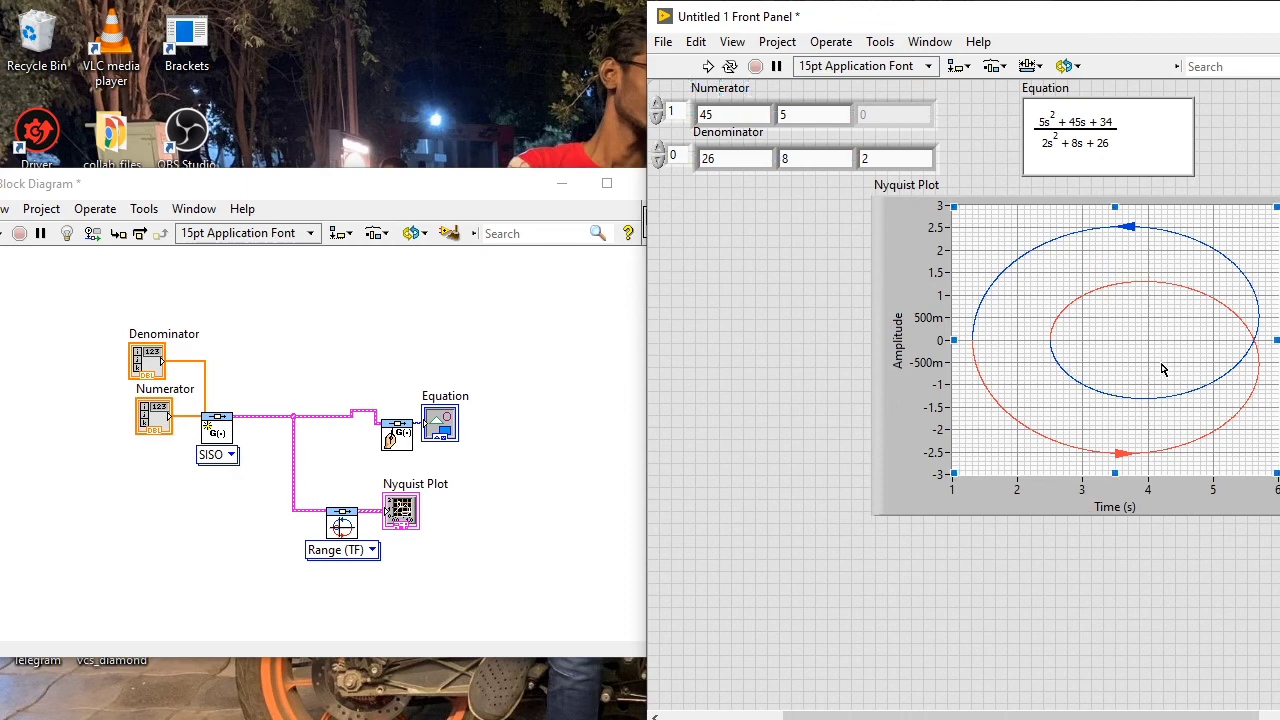